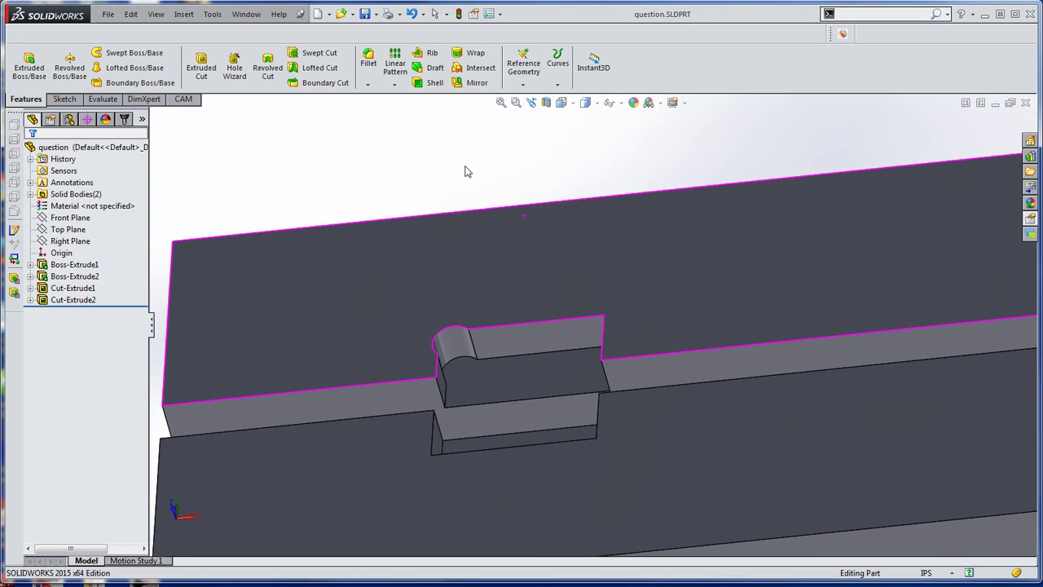
Step: Examine the two notched blocks and compare the Boss-Extrude1 and Boss-Extrude2 features that form them
middle_click_drag(465, 169, 426, 149, "ctrl")
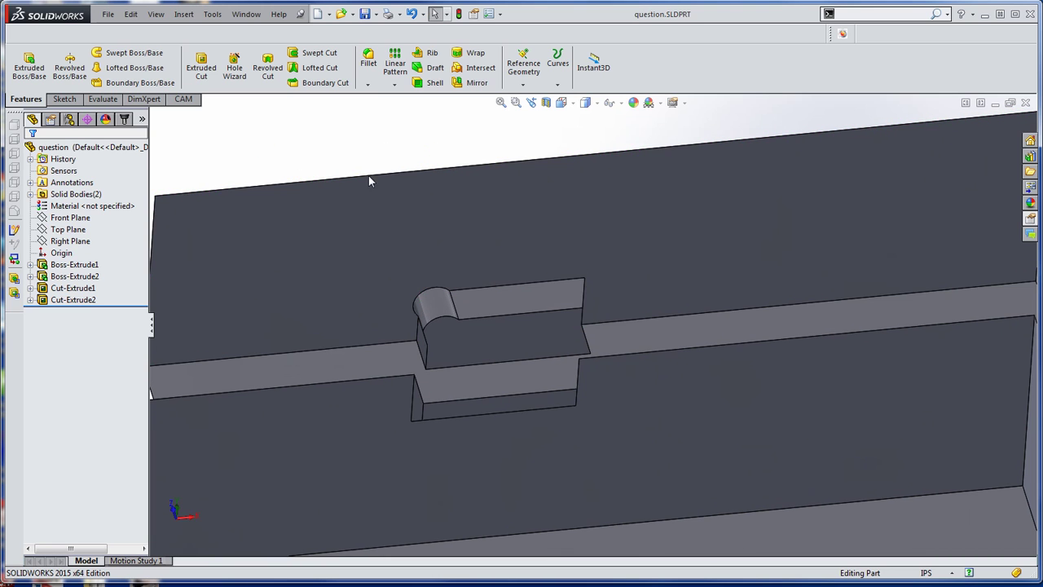
key("f")
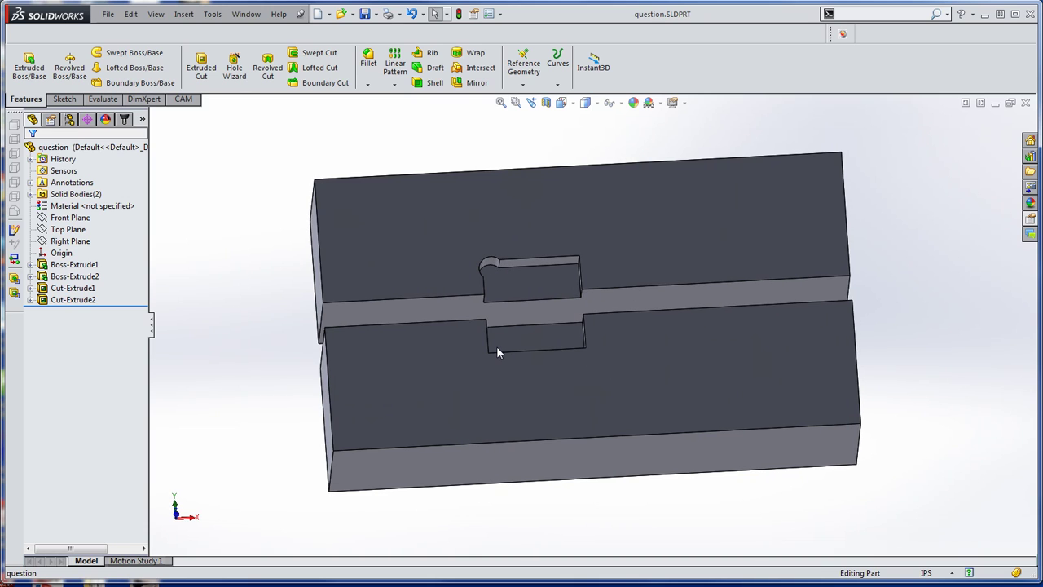
left_click(371, 228)
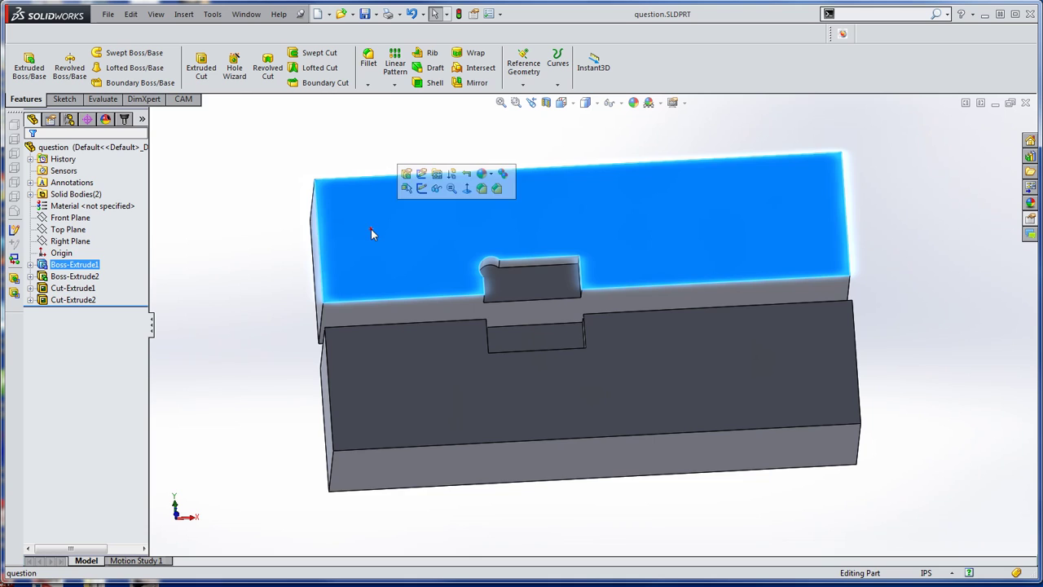
left_click(75, 276)
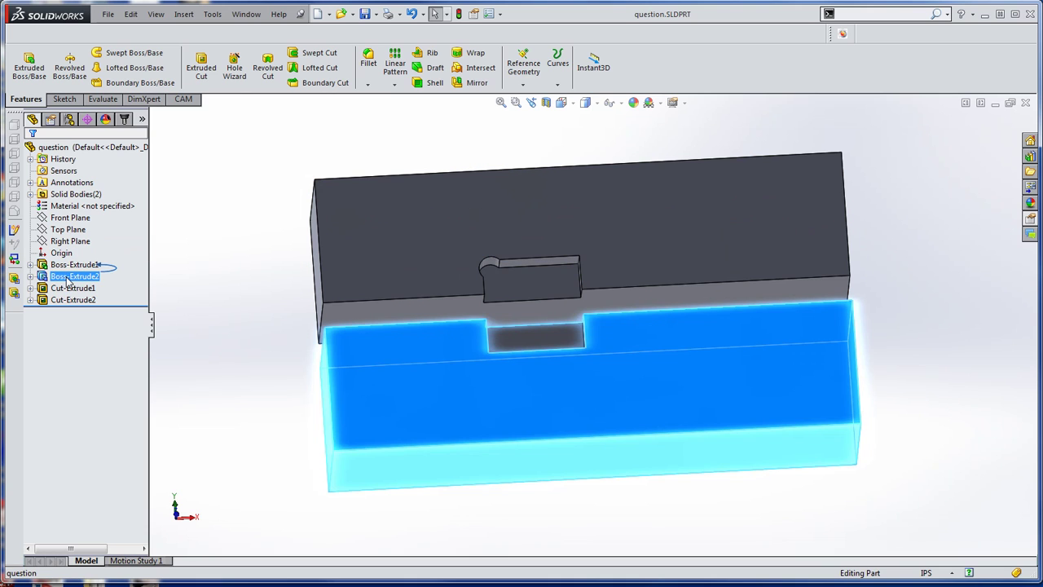
left_click(65, 265)
left_click(67, 276)
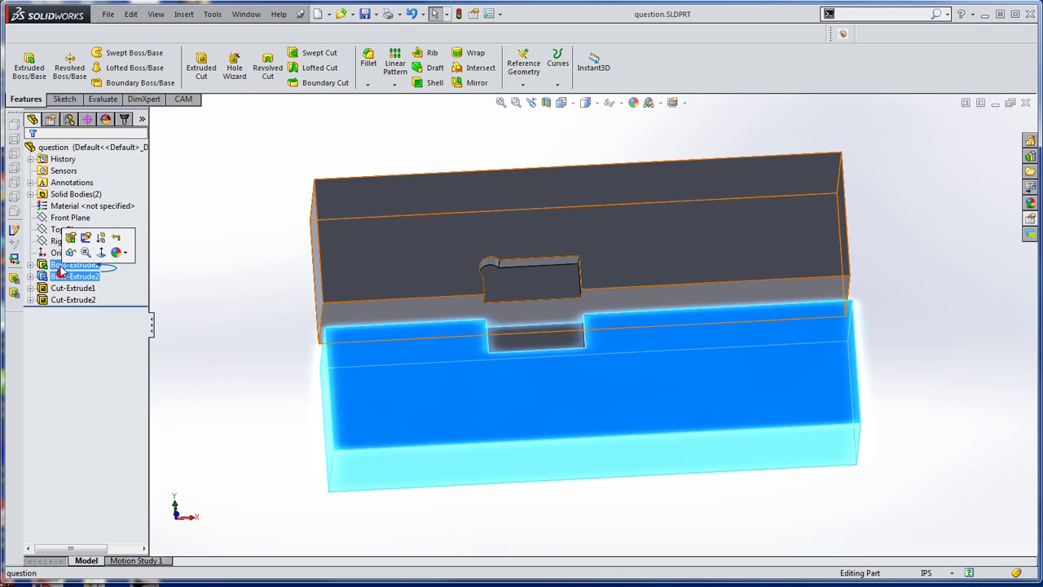
left_click(62, 267)
left_click(65, 277)
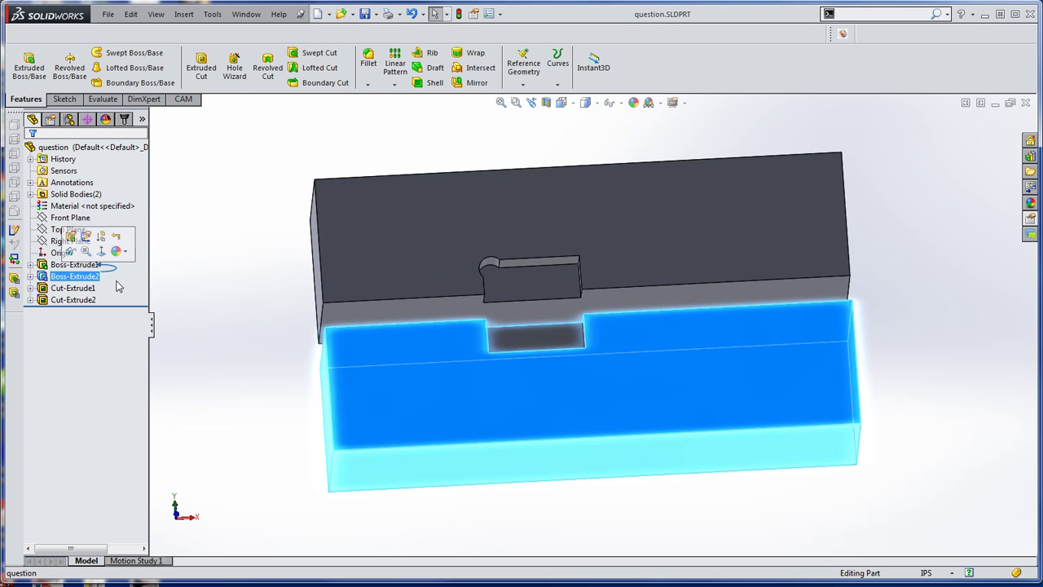
left_click(238, 271)
Step: Create a reference plane midway between the two opposite side faces of the upper block's notch
middle_click_drag(356, 246, 372, 221)
scroll(538, 240, "down", 4)
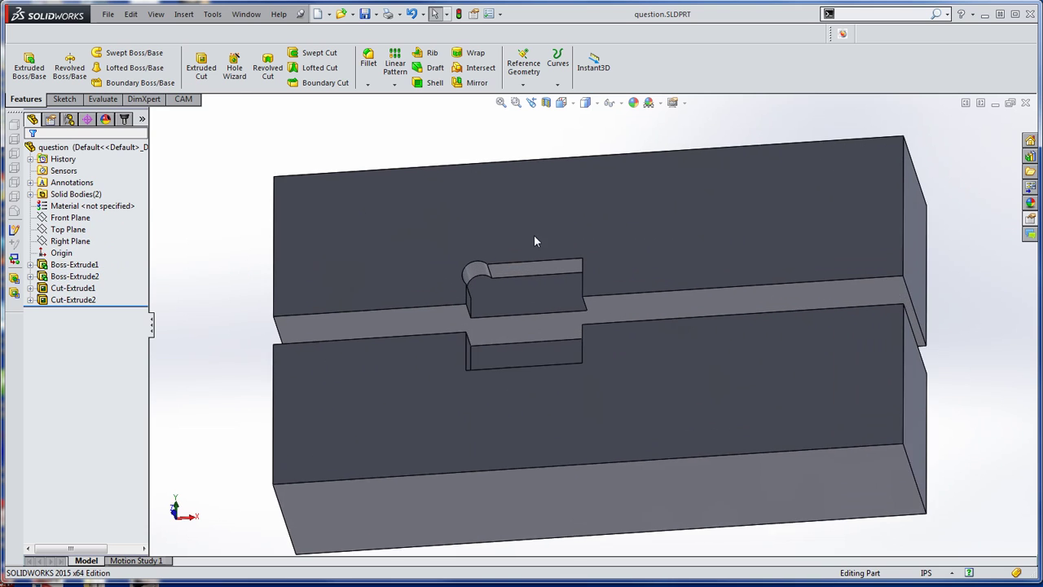
left_click(184, 14)
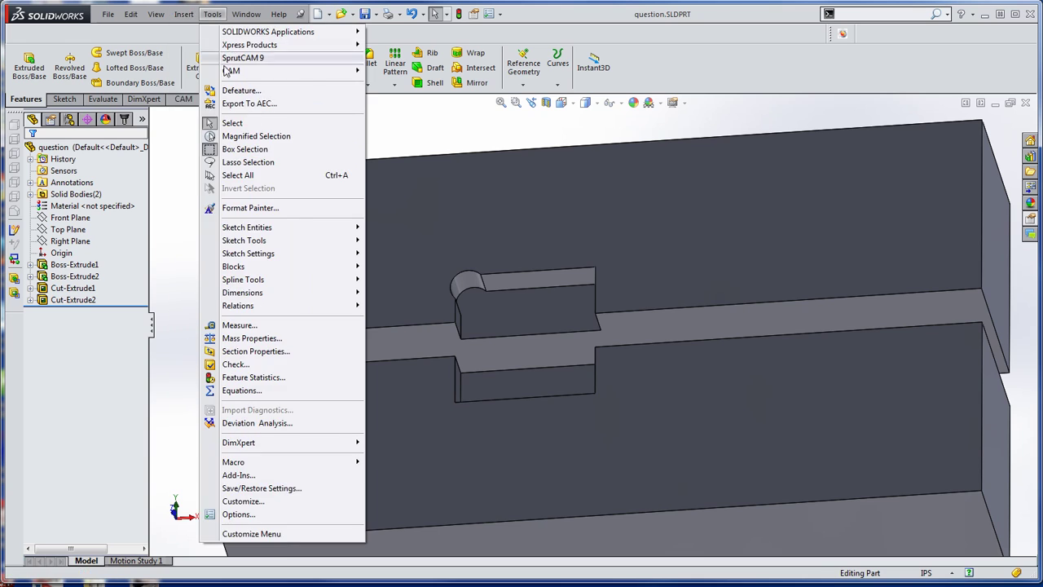
mouse_move(209, 142)
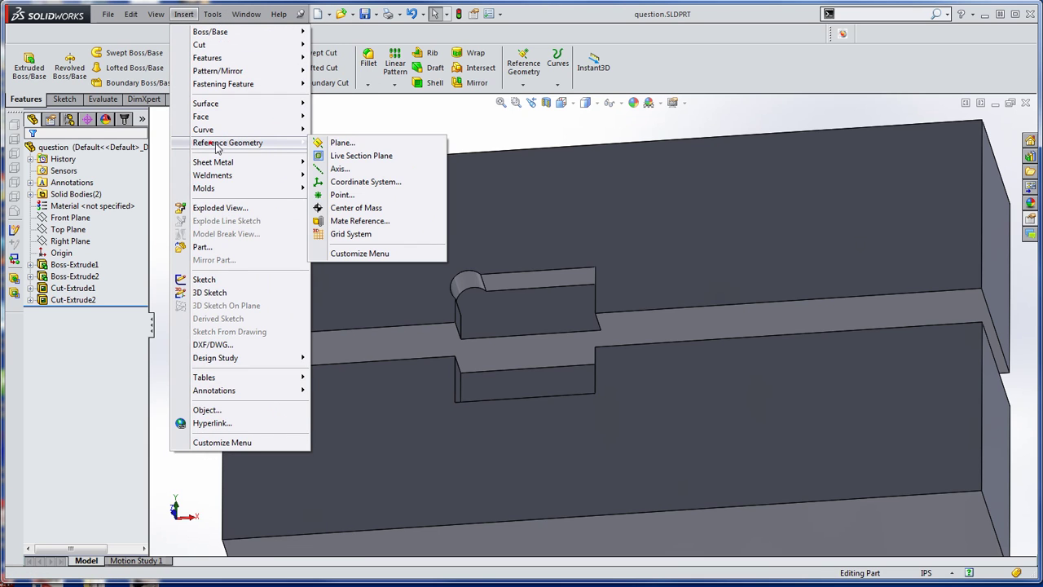
left_click(363, 140)
middle_click_drag(439, 241, 478, 316)
left_click(477, 318)
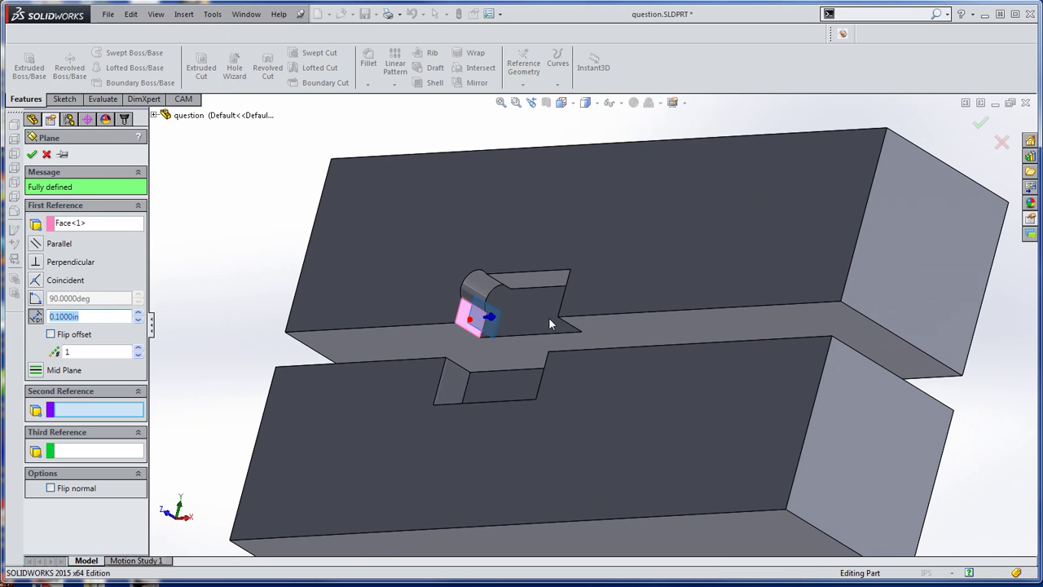
middle_click_drag(548, 317, 661, 298)
left_click(604, 302)
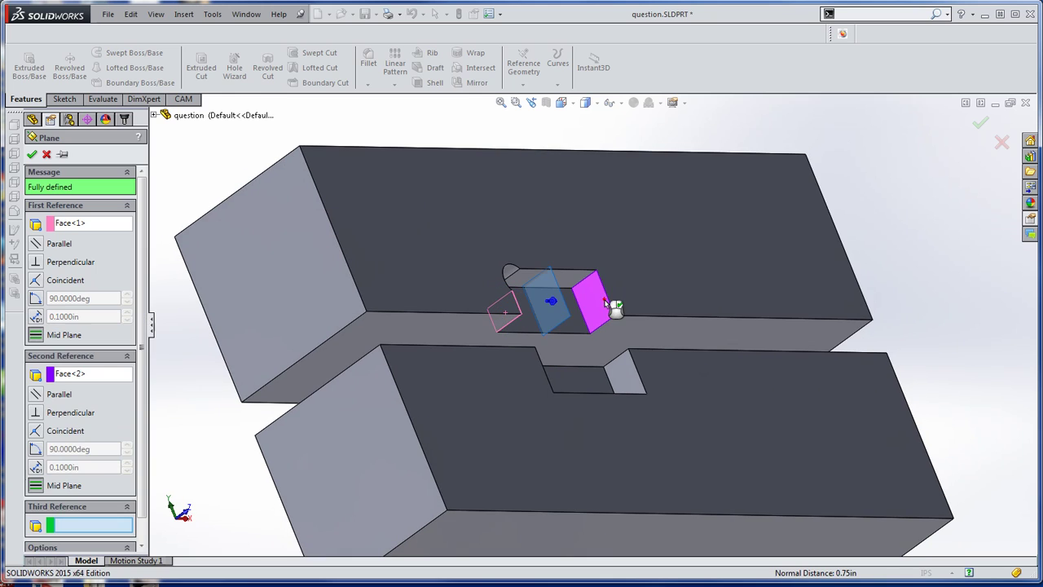
left_click(32, 154)
Step: Create a mid plane between the inner end face of the upper block's notch and the facing end face of the lower block's notch
right_click(279, 149)
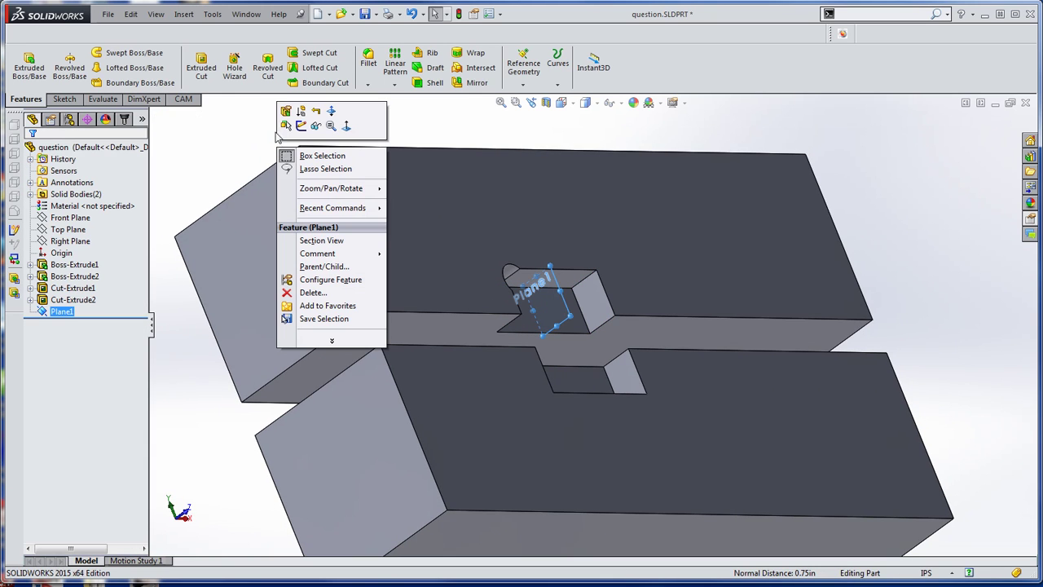
left_click(212, 14)
mouse_move(227, 143)
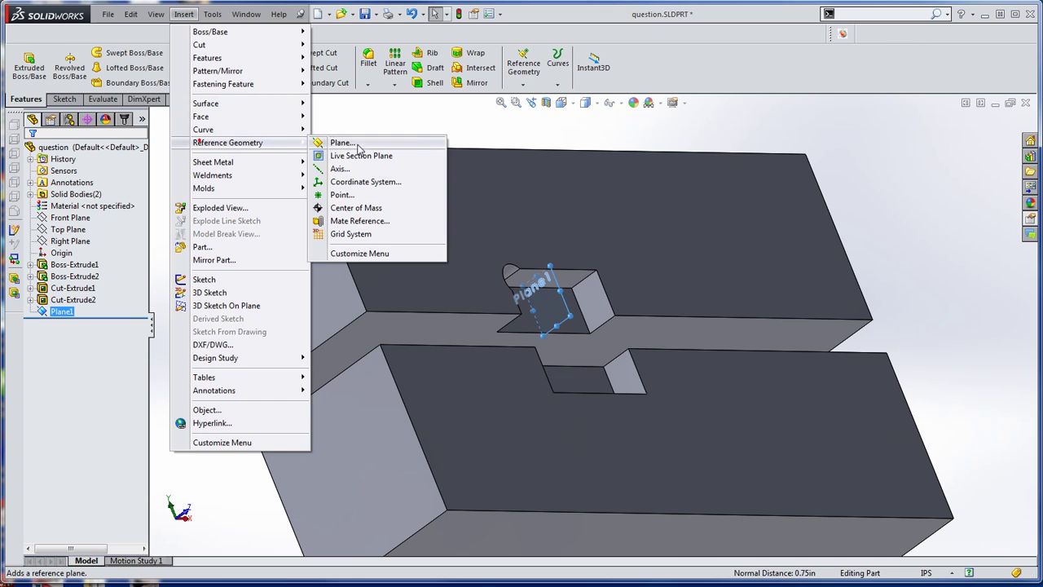
left_click(358, 148)
scroll(581, 280, "down", 5)
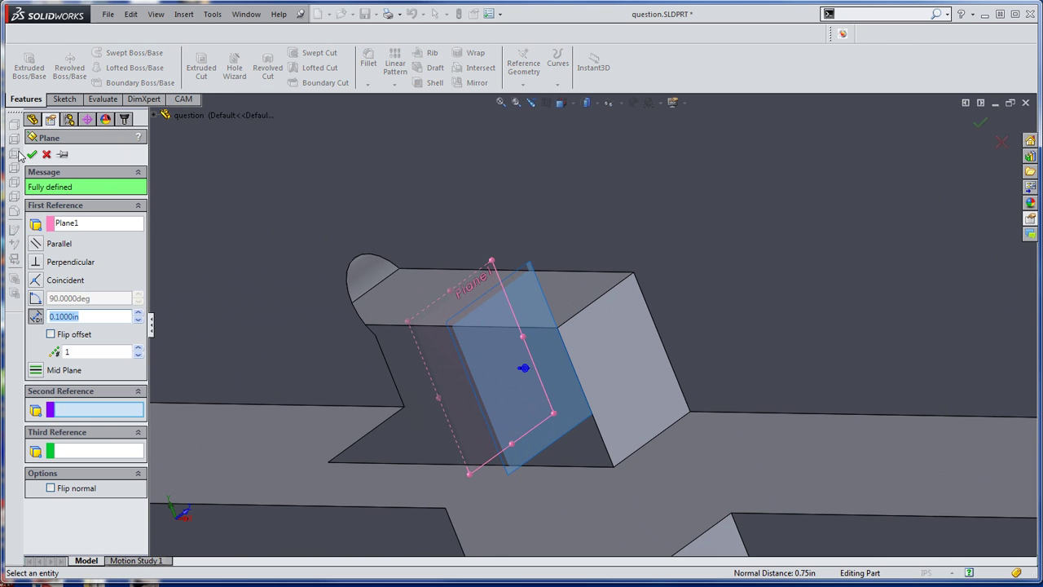
left_click(72, 225)
left_click(593, 300)
scroll(636, 355, "up", 5)
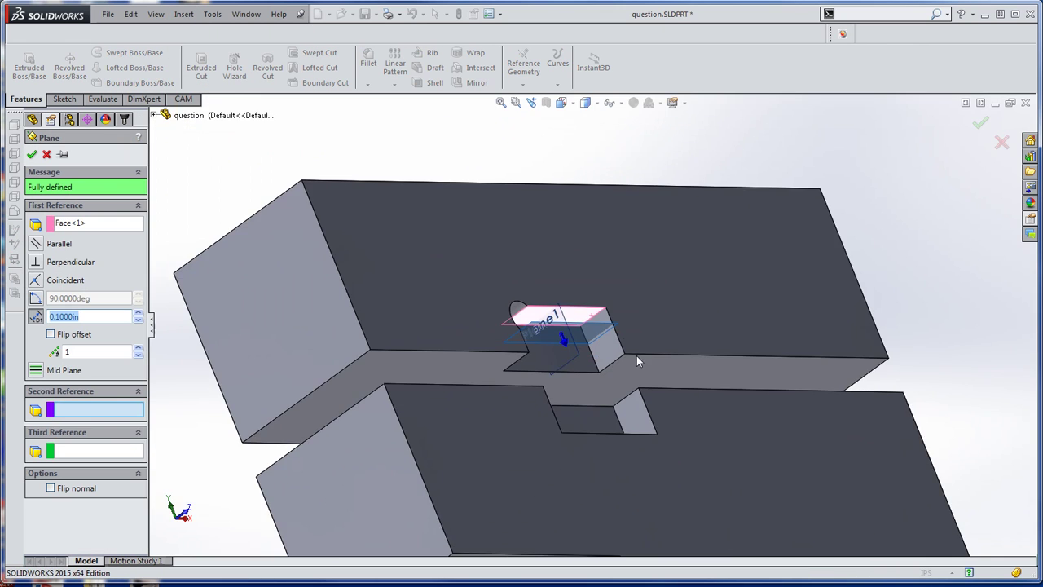
middle_click_drag(637, 355, 627, 505)
left_click(626, 506)
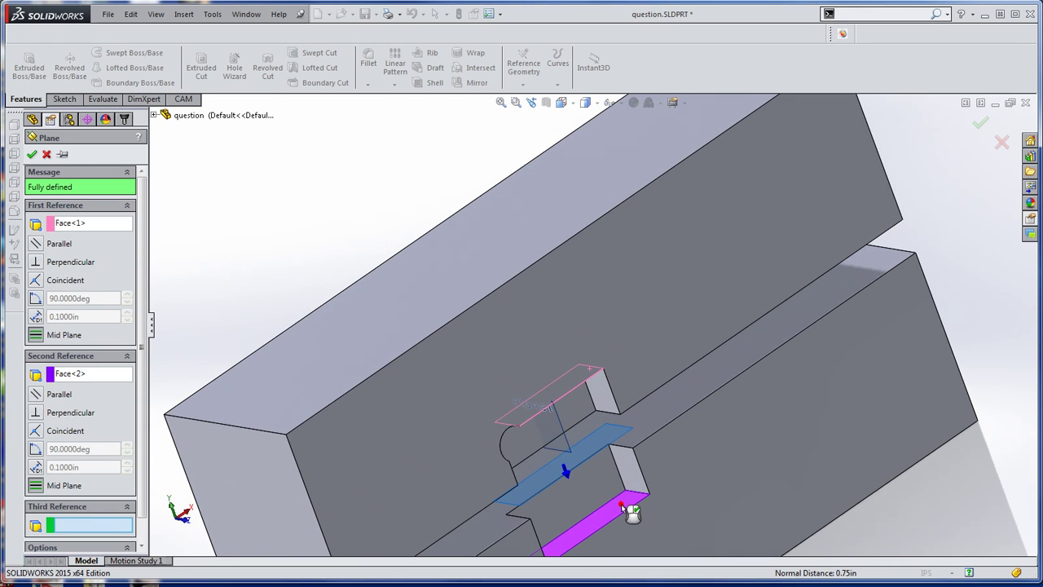
left_click(32, 154)
Step: Mirror the rounded corner relief Cut-Extrude2 about Plane1 to the notch's opposite corner
middle_click_drag(428, 349, 199, 95)
left_click(475, 82)
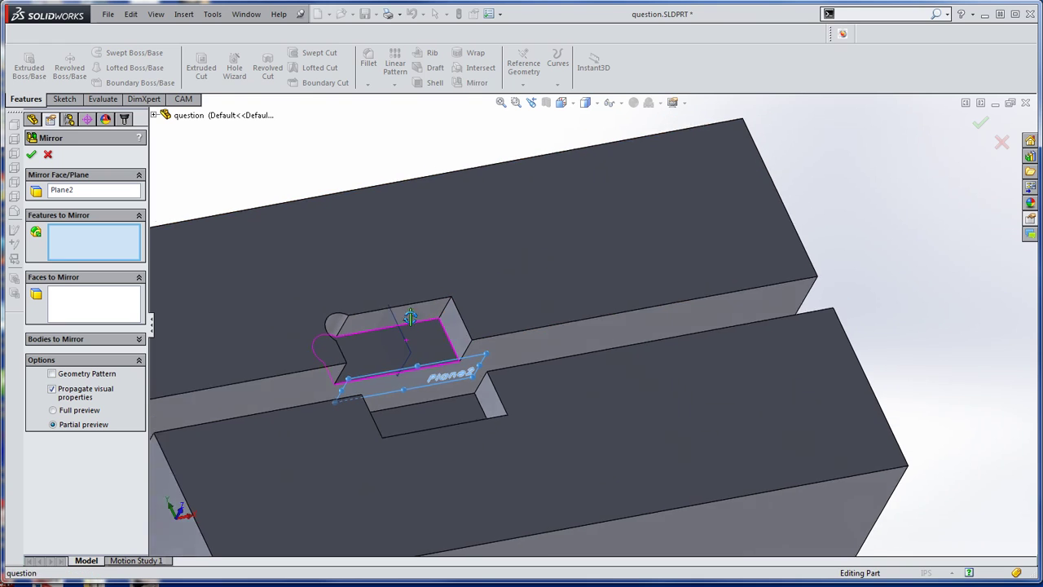
left_click(67, 237)
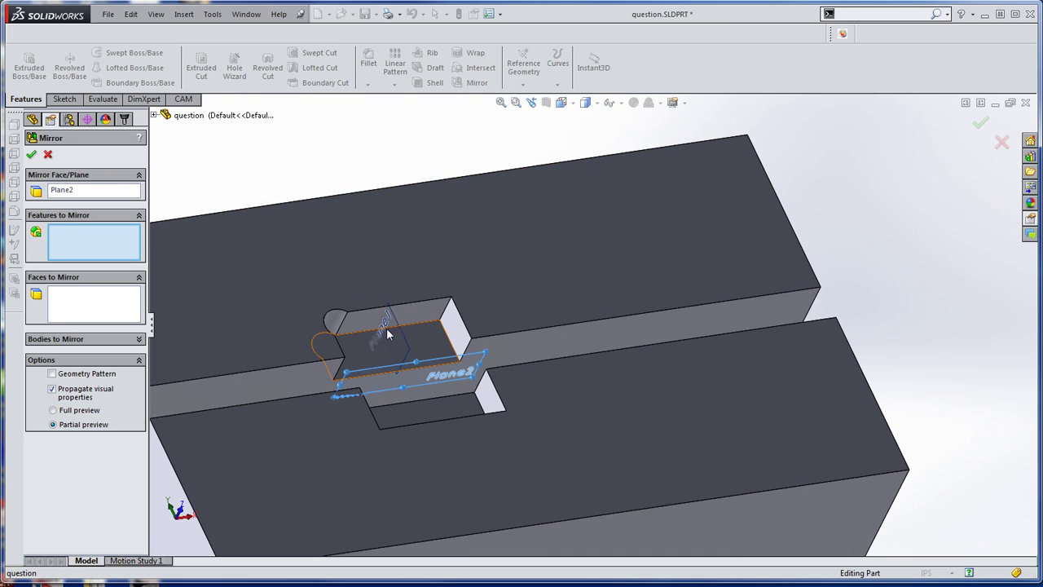
left_click(71, 190)
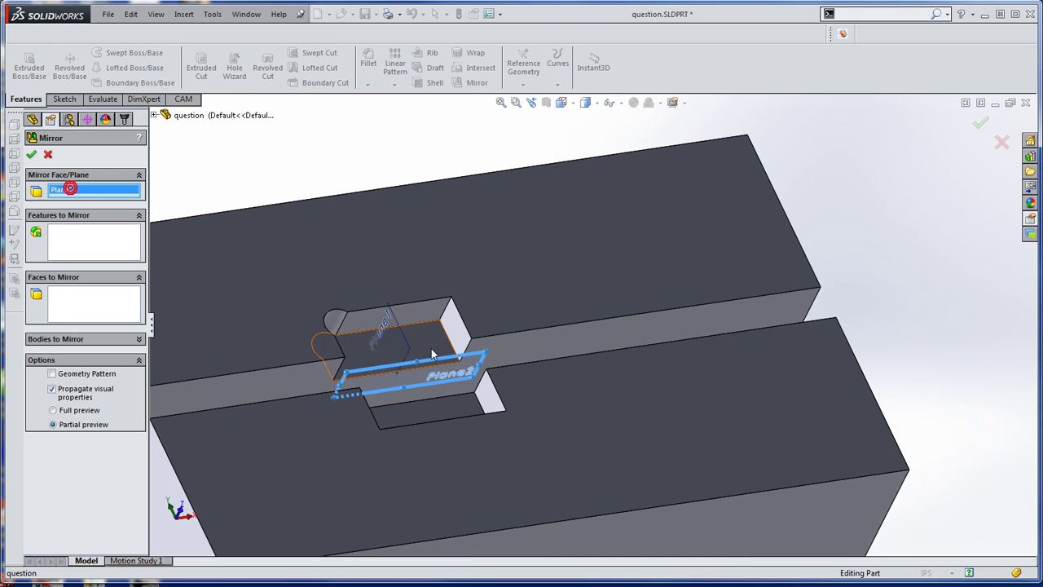
left_click(390, 334)
left_click(334, 319)
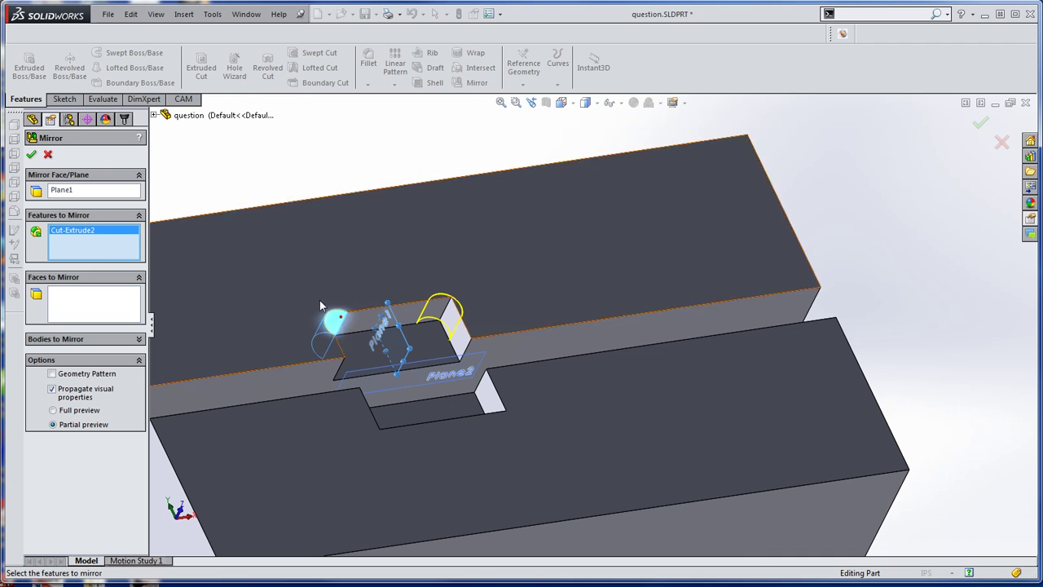
key("Return")
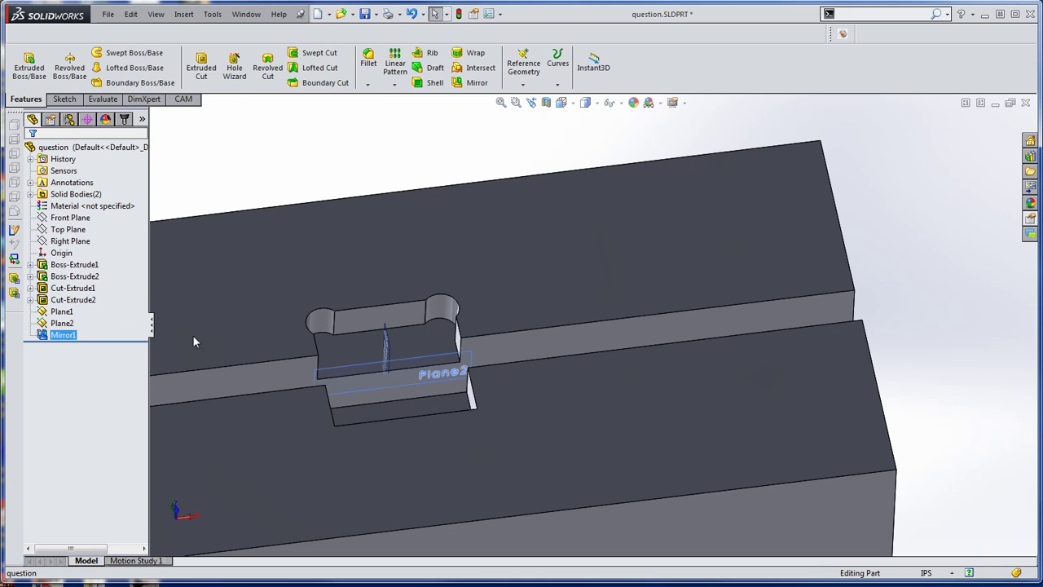
Step: Try to mirror the Mirror1 corner relief about Plane2 onto the lower block's notch
left_click(327, 290)
left_click(380, 318)
left_click(295, 149)
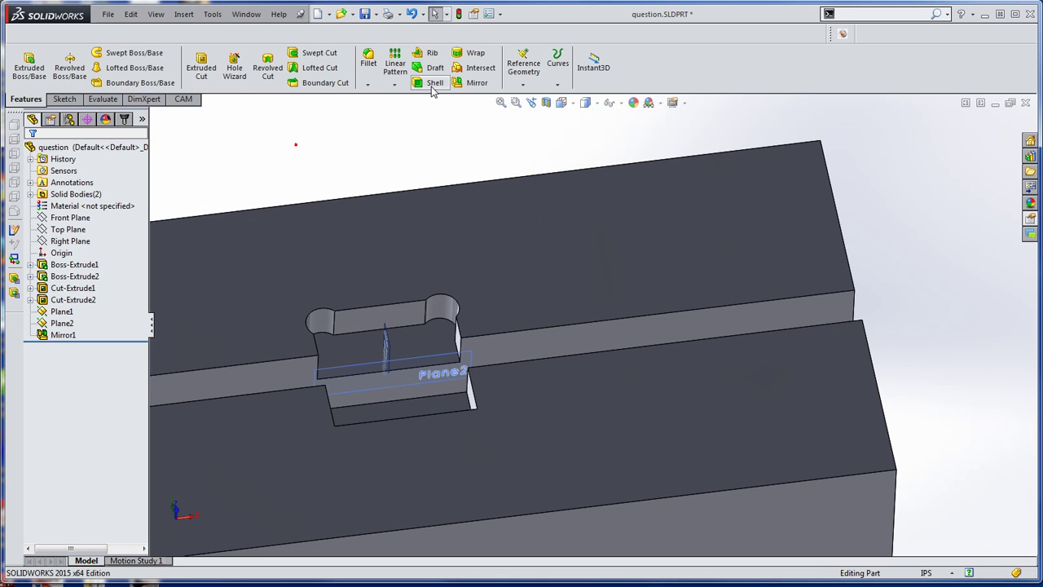
left_click(474, 83)
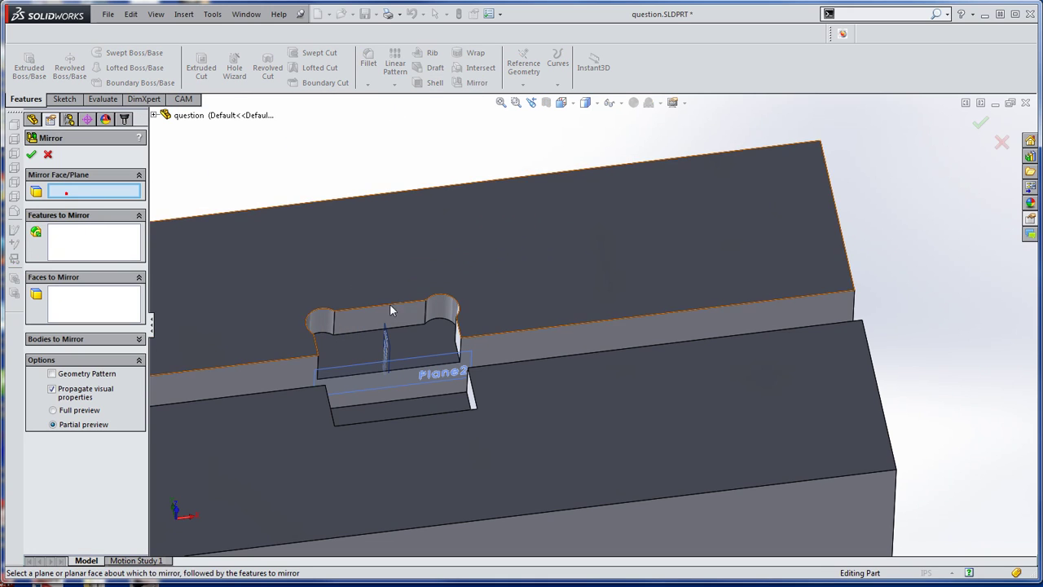
left_click(391, 361)
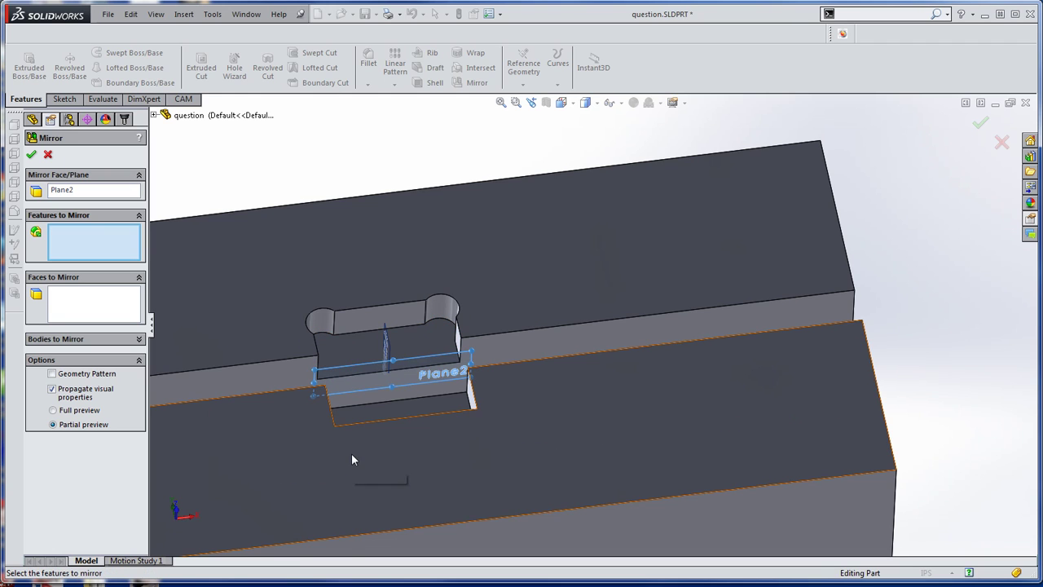
left_click(452, 314)
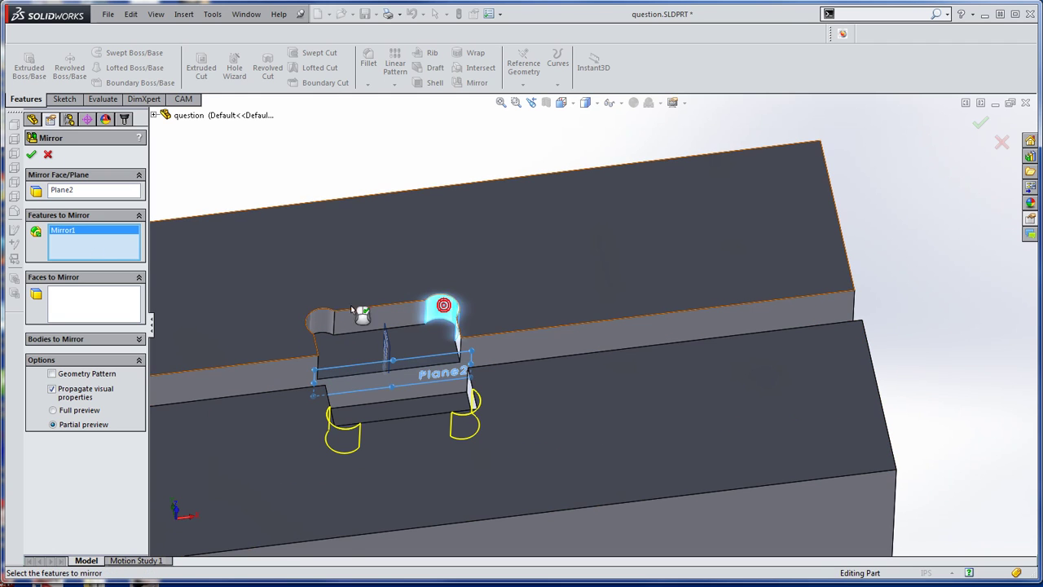
left_click(29, 155)
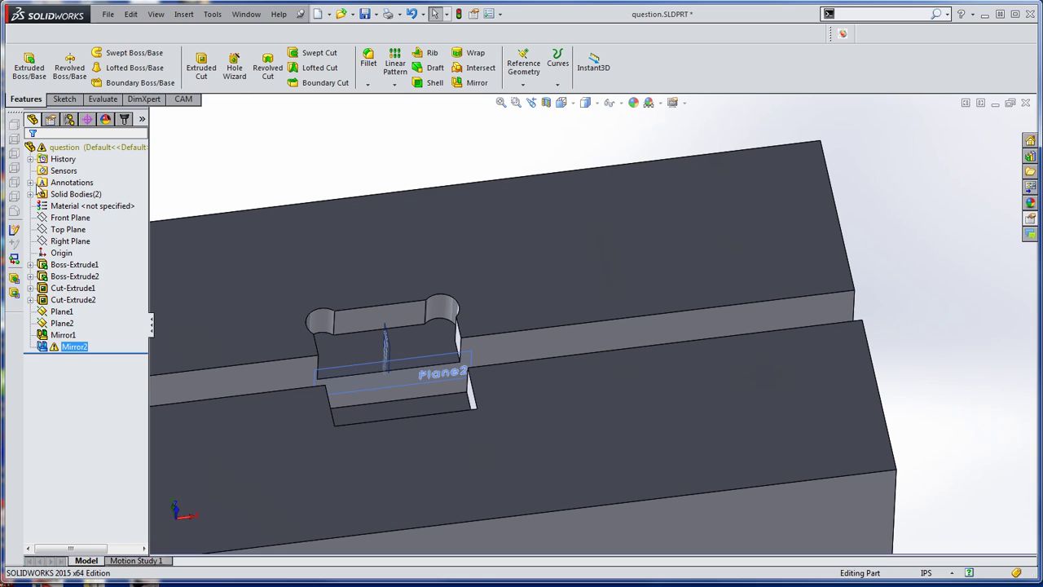
Step: Undo the mirror of the corner relief about Plane2
left_click(69, 348)
left_click(69, 348)
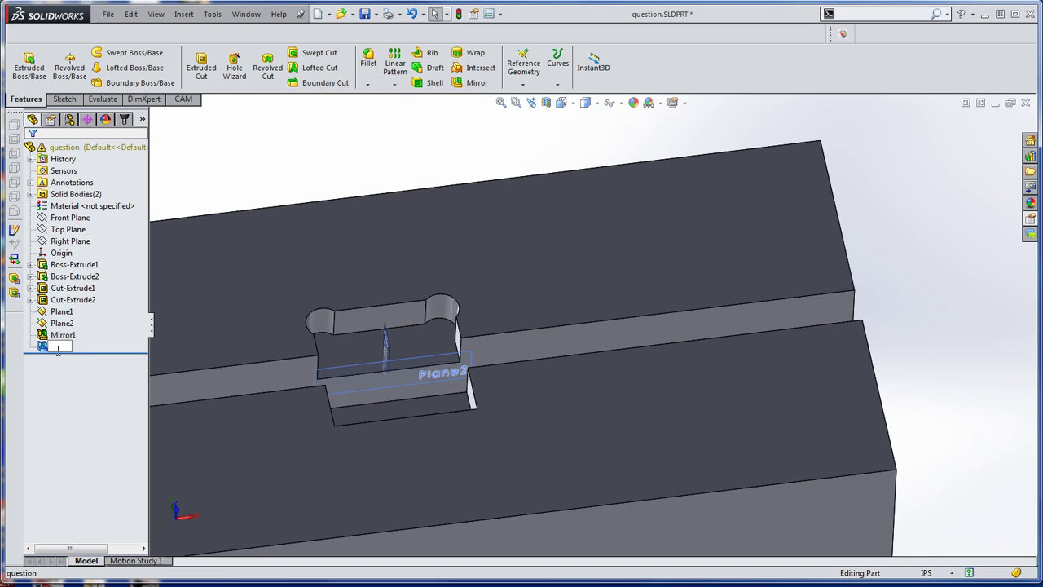
left_click(45, 350)
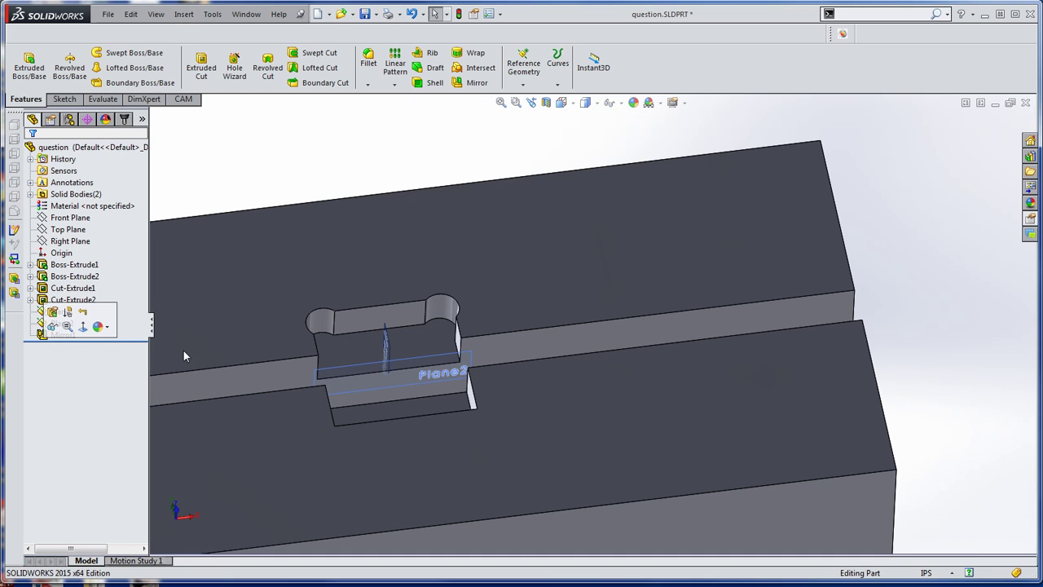
key("ctrl+z")
scroll(441, 244, "down", 3)
key("space")
left_click(494, 308)
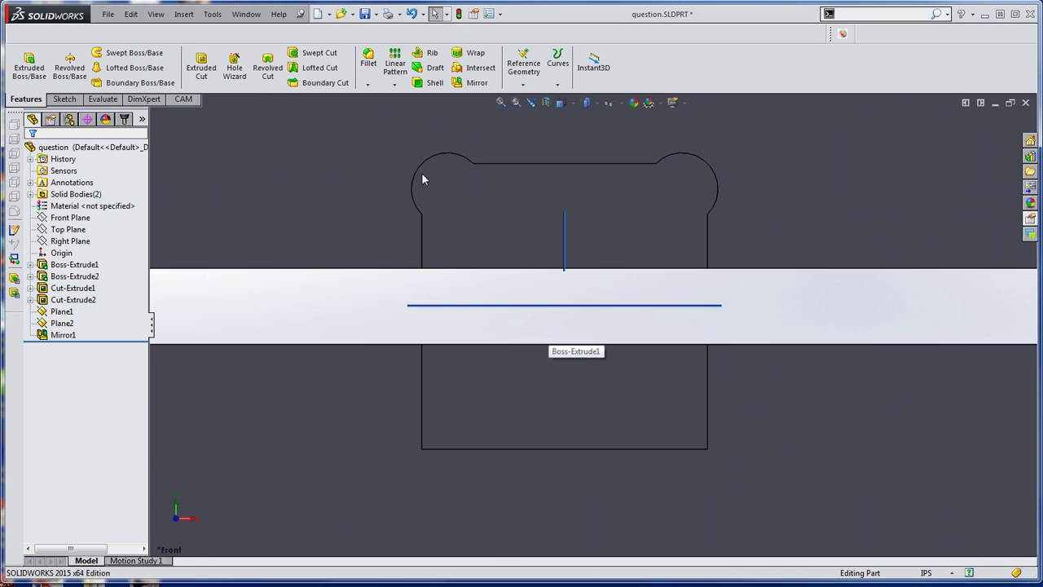
left_click(396, 86)
left_click(401, 94)
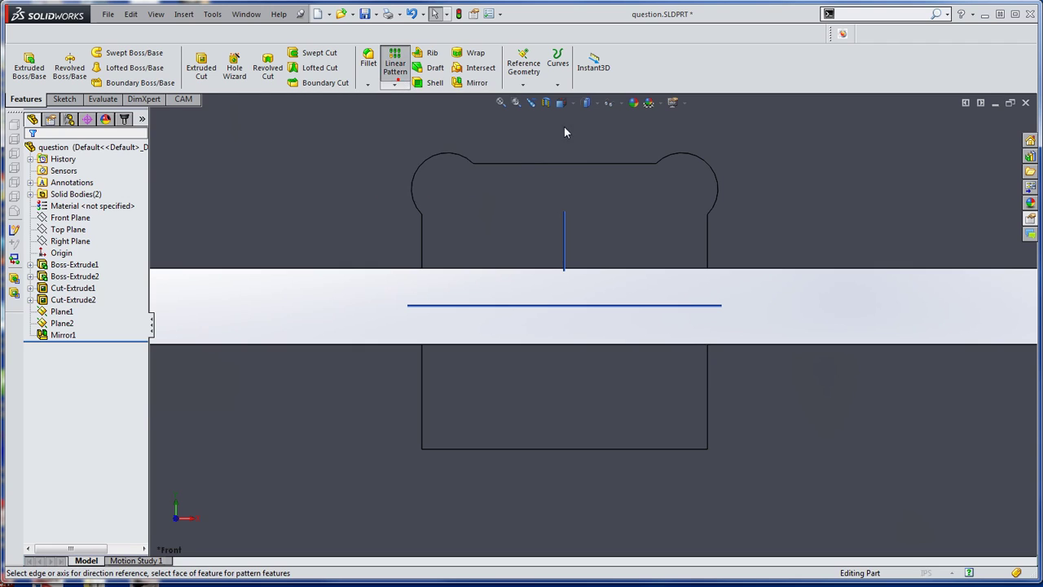
scroll(535, 337, "up", 3)
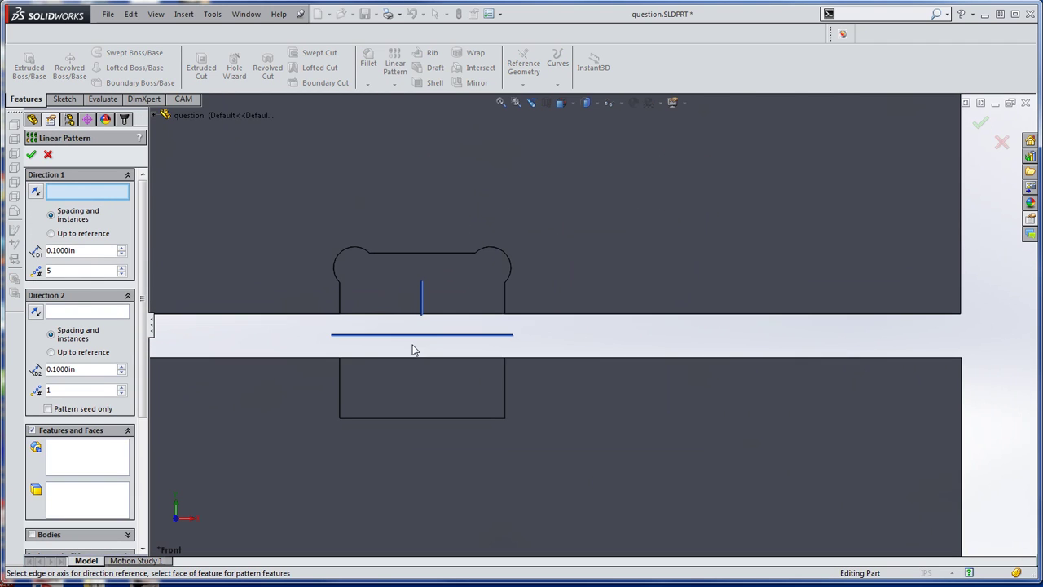
scroll(427, 314, "up", 2)
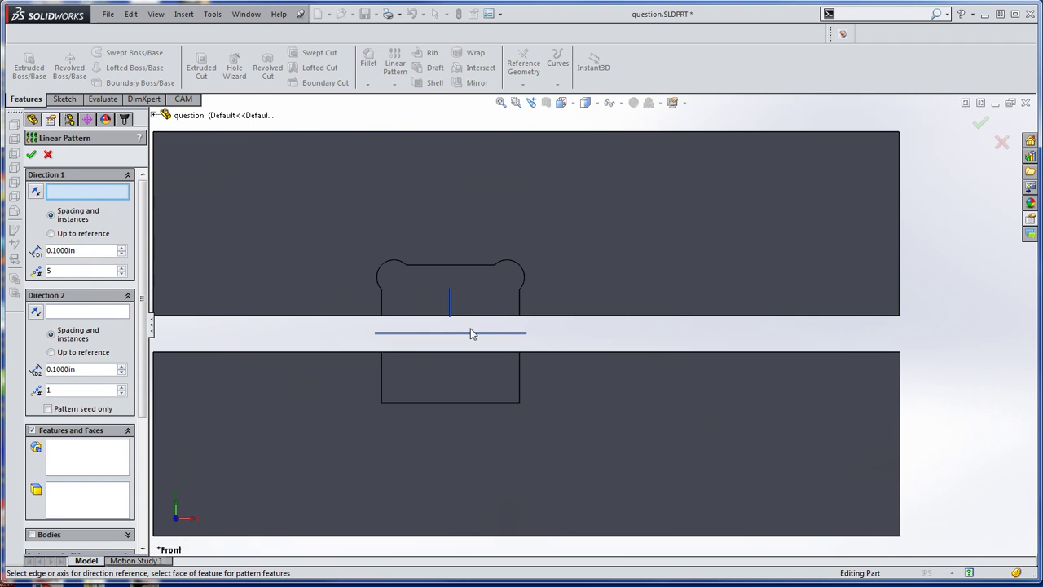
key("Escape")
Step: Examine the sketches behind Boss-Extrude1, Cut-Extrude1 and Cut-Extrude2
middle_click_drag(446, 335, 410, 267)
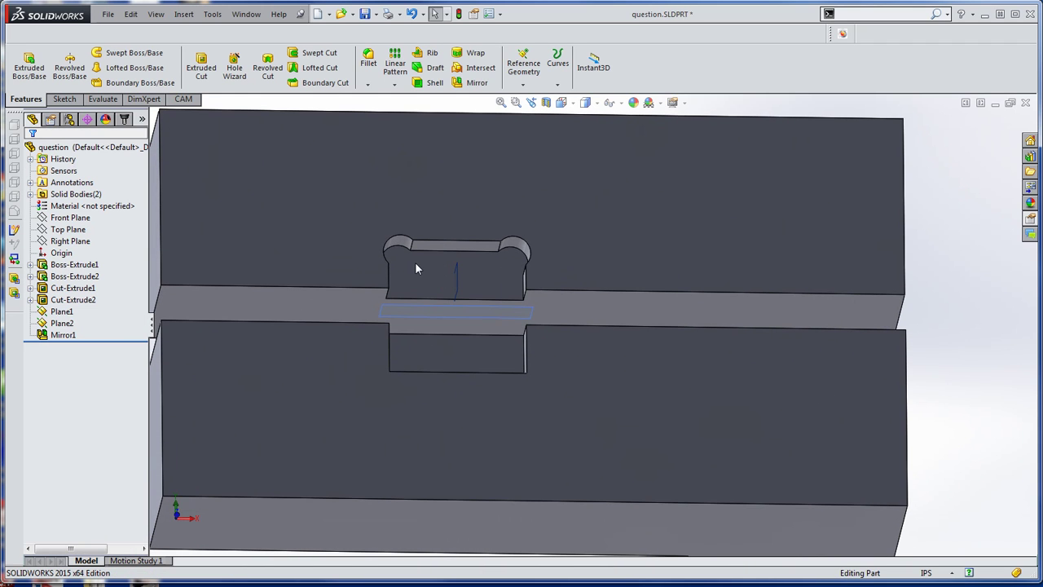
left_click(30, 265)
left_click(68, 278)
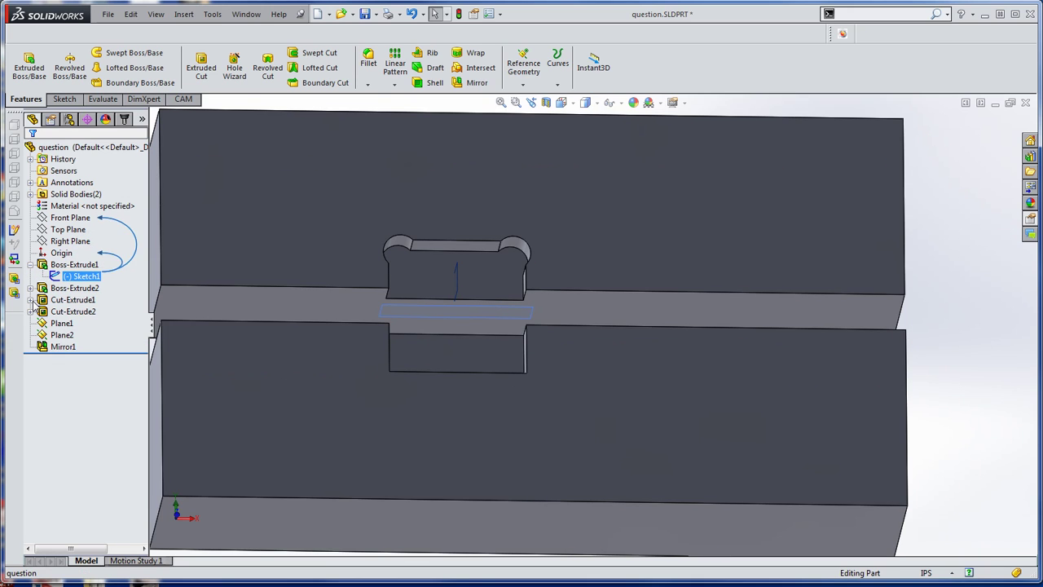
left_click(30, 300)
left_click(81, 323)
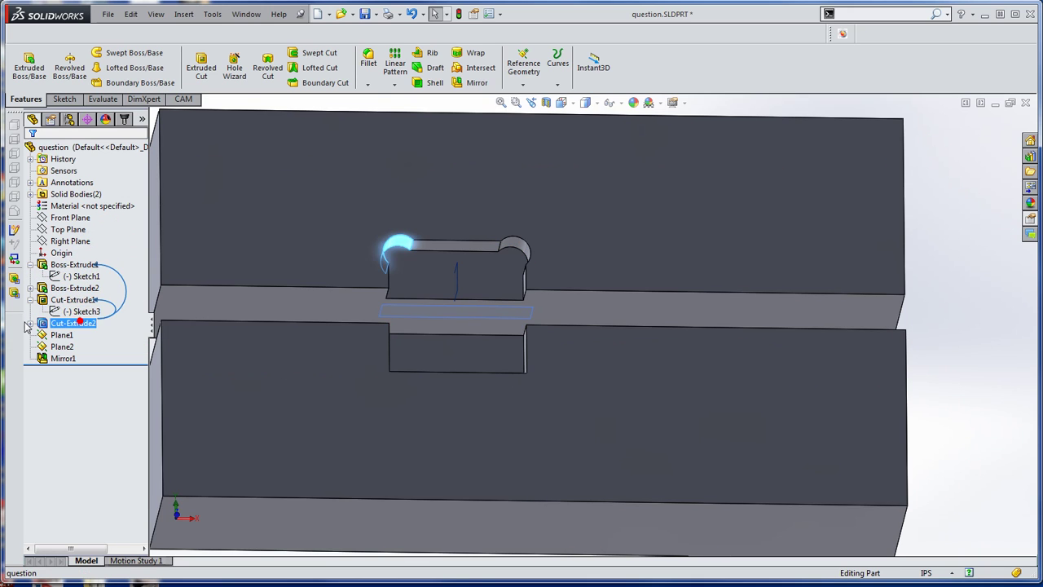
left_click(30, 323)
left_click(106, 316)
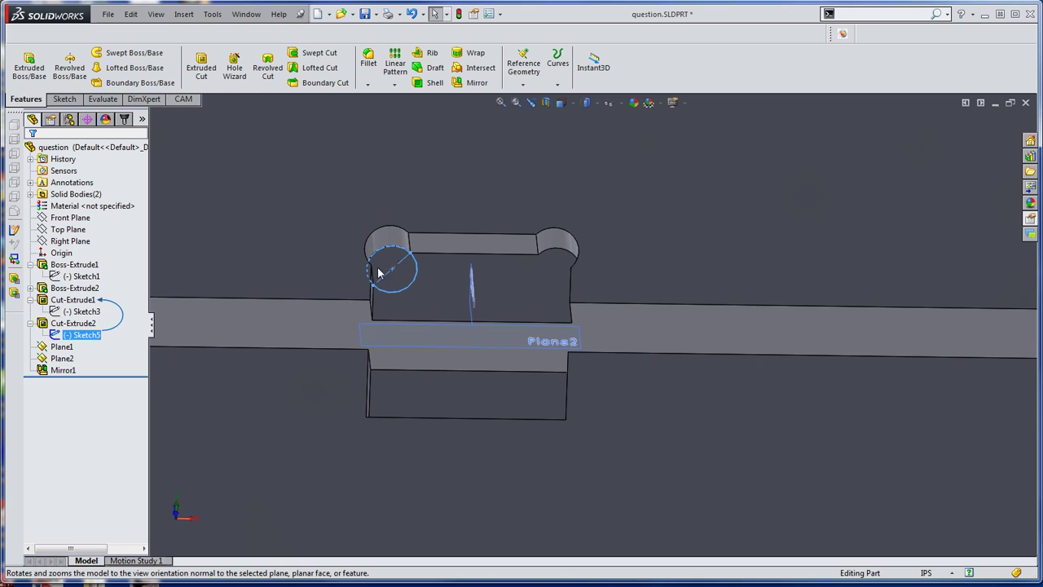
Step: Delete the corner relief Cut-Extrude2 with its dependent Plane1 and Mirror1, plus Plane2 and Sketch5
right_click(81, 341)
left_click(70, 342)
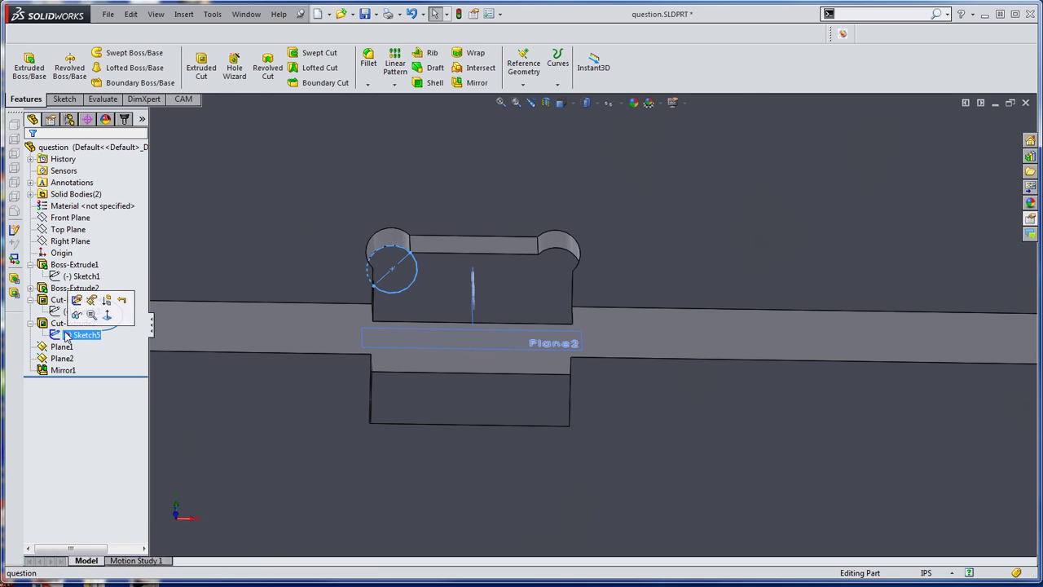
key("Delete")
left_click(61, 334)
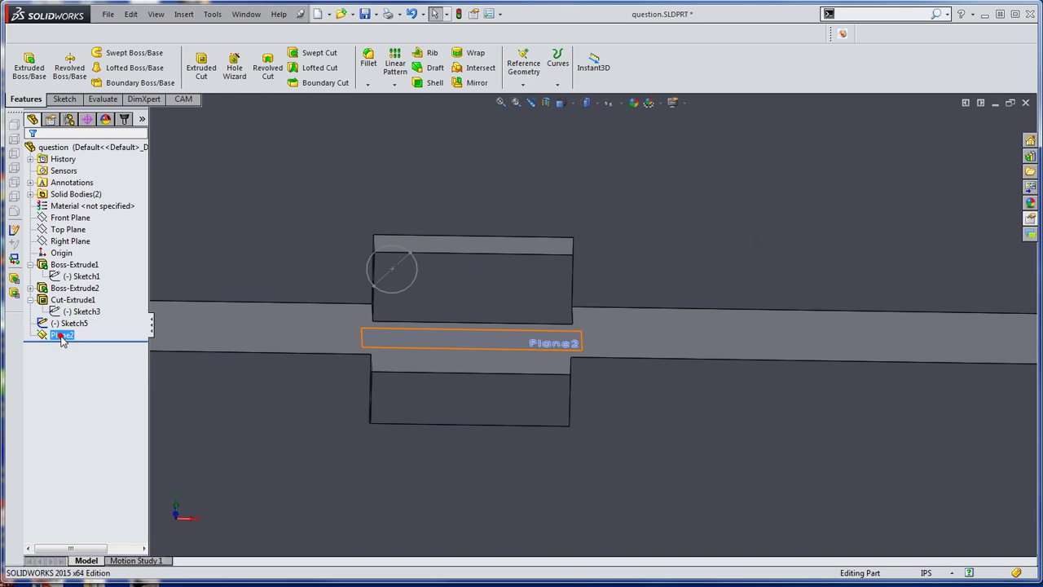
key("Delete")
left_click(65, 324)
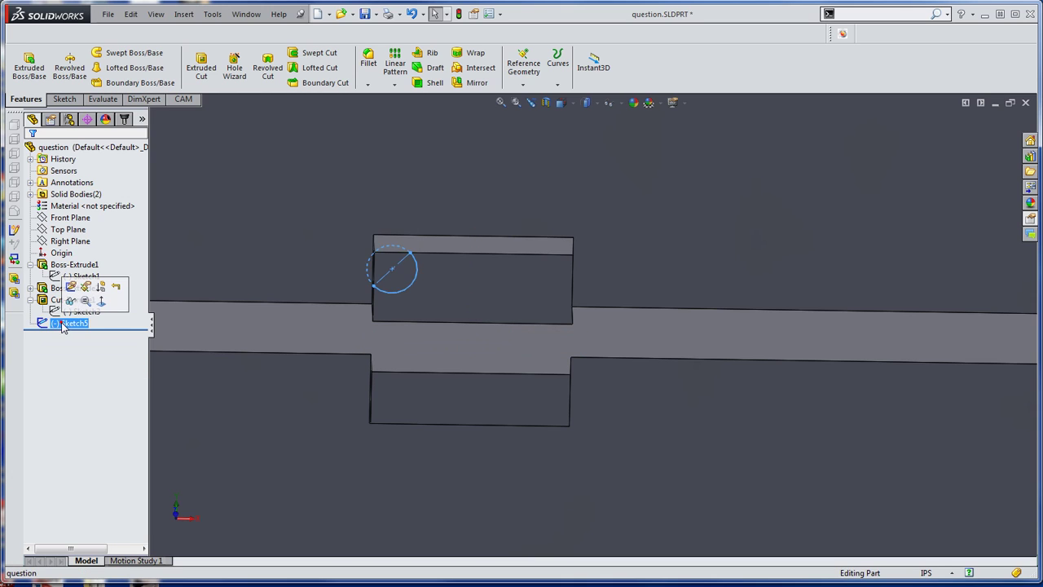
key("Delete")
Step: Start a new sketch on the upper block's front face and view it from the front
left_click(374, 220)
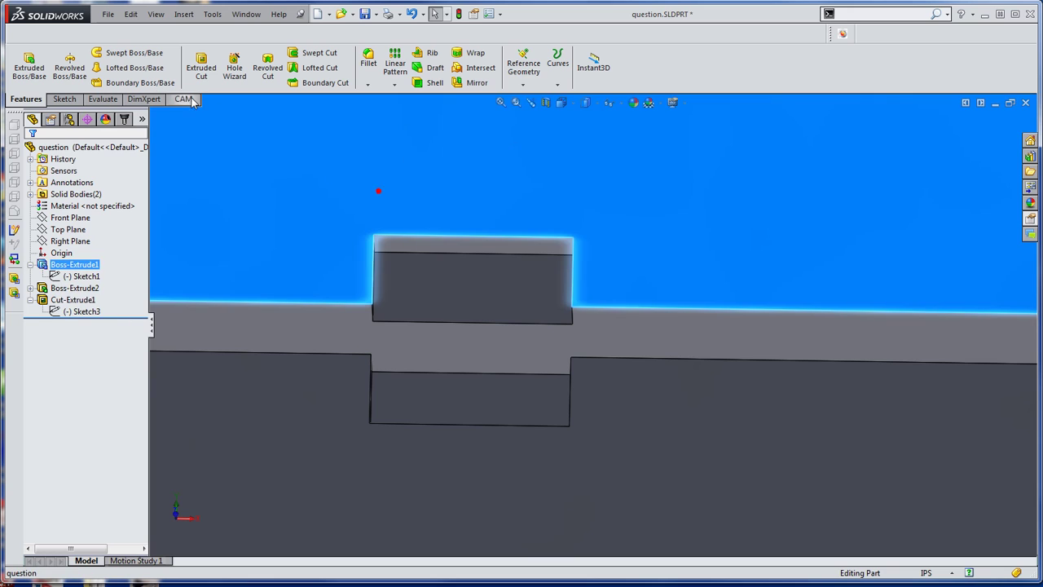
left_click(64, 98)
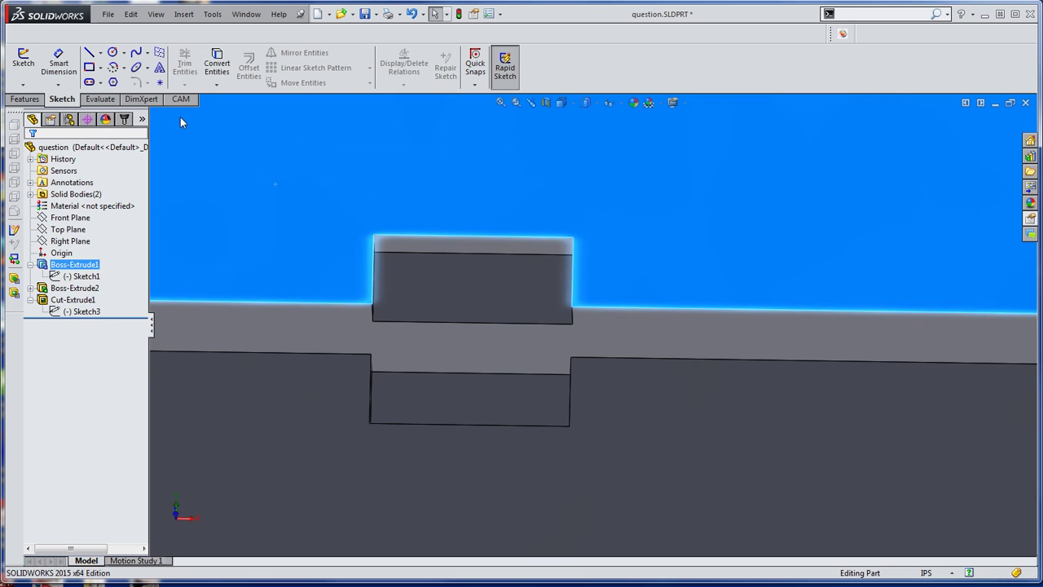
left_click(89, 52)
key("Escape")
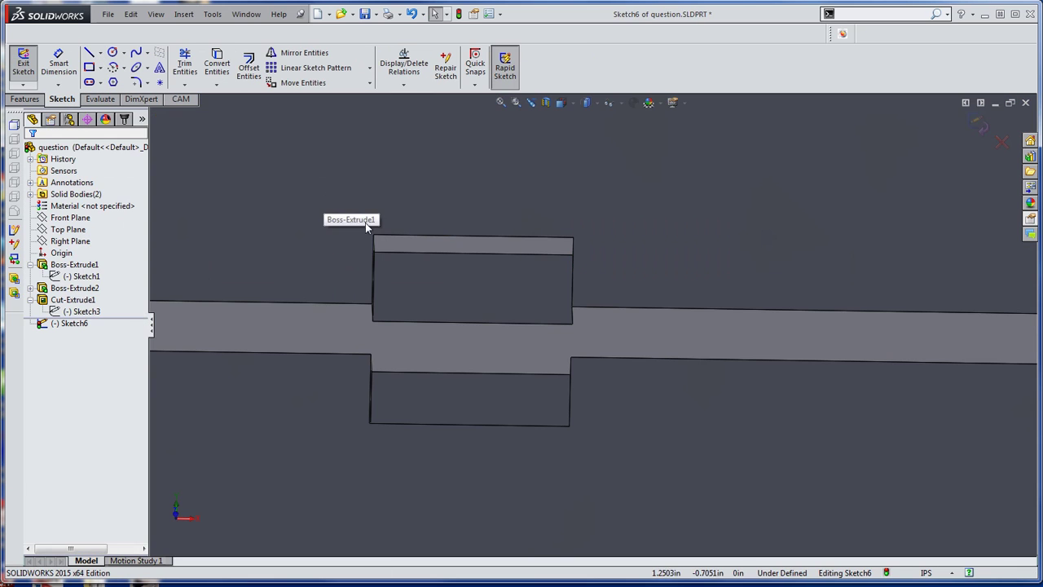
key("space")
left_click(479, 300)
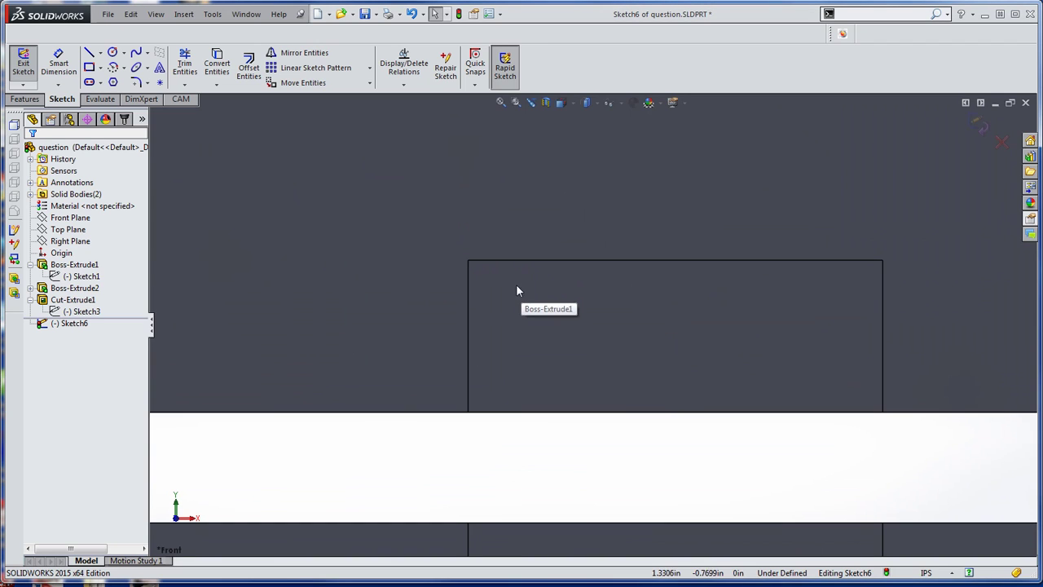
Step: Sketch a diagonal centerline about 0.154 in long across the notch's upper-left corner, joining its inner end edge and side edge
left_click(100, 52)
left_click(118, 80)
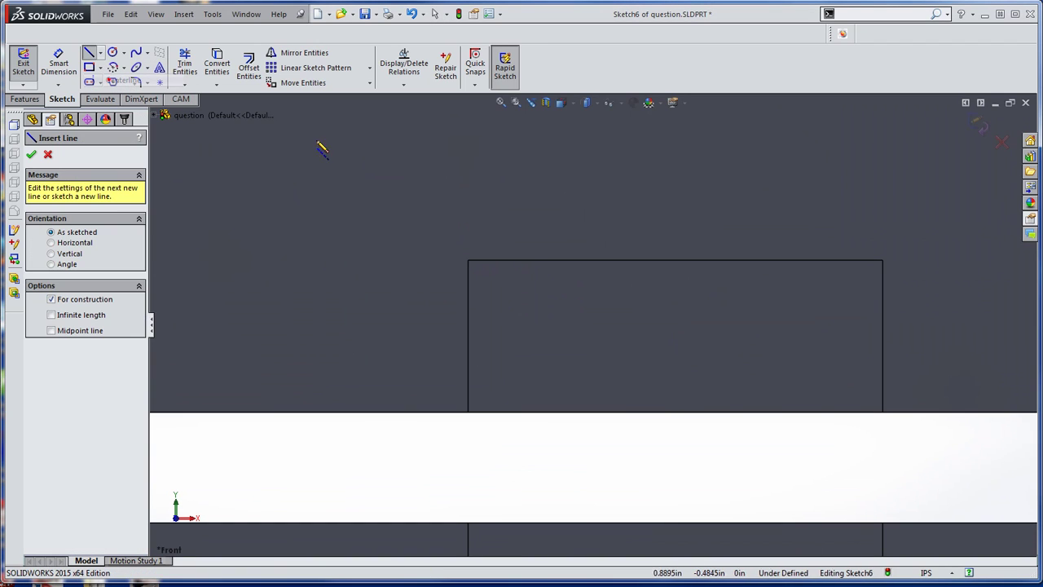
left_click(530, 261)
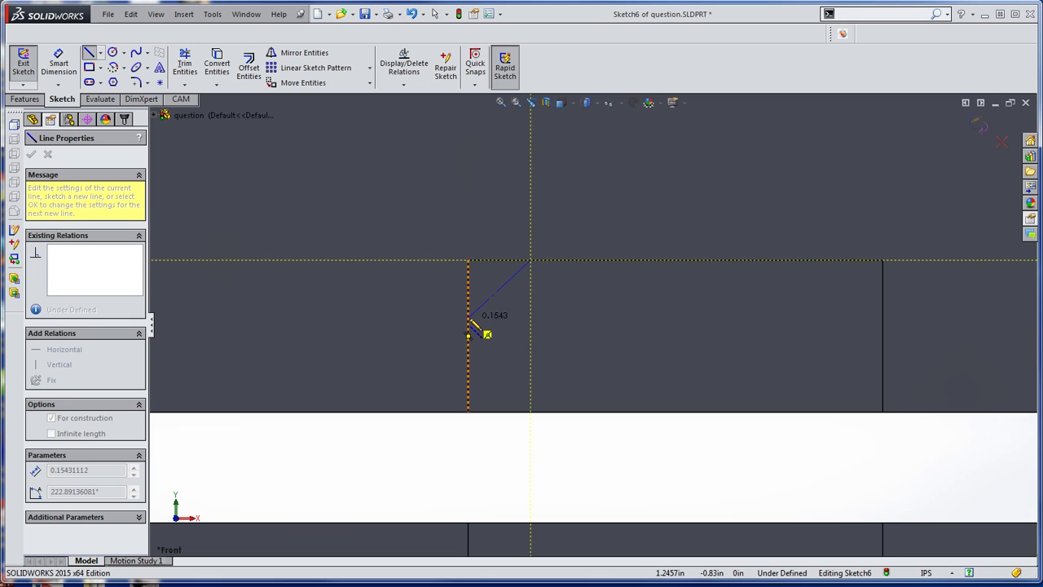
left_click(469, 319)
scroll(525, 283, "down", 3)
key("Escape")
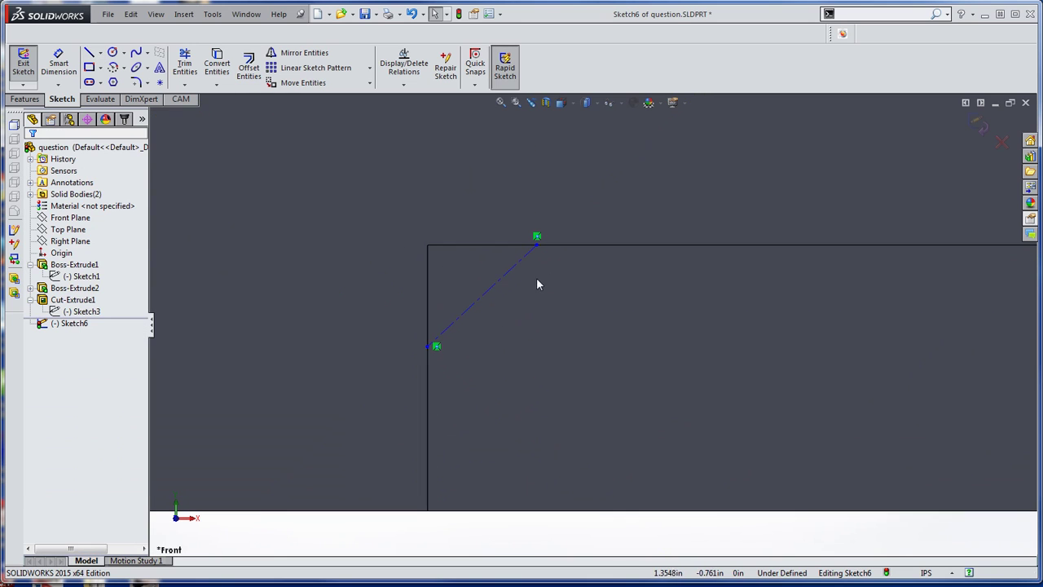
Step: Dimension the diagonal centerline's length to 0.19 in
key("s")
left_click(565, 255)
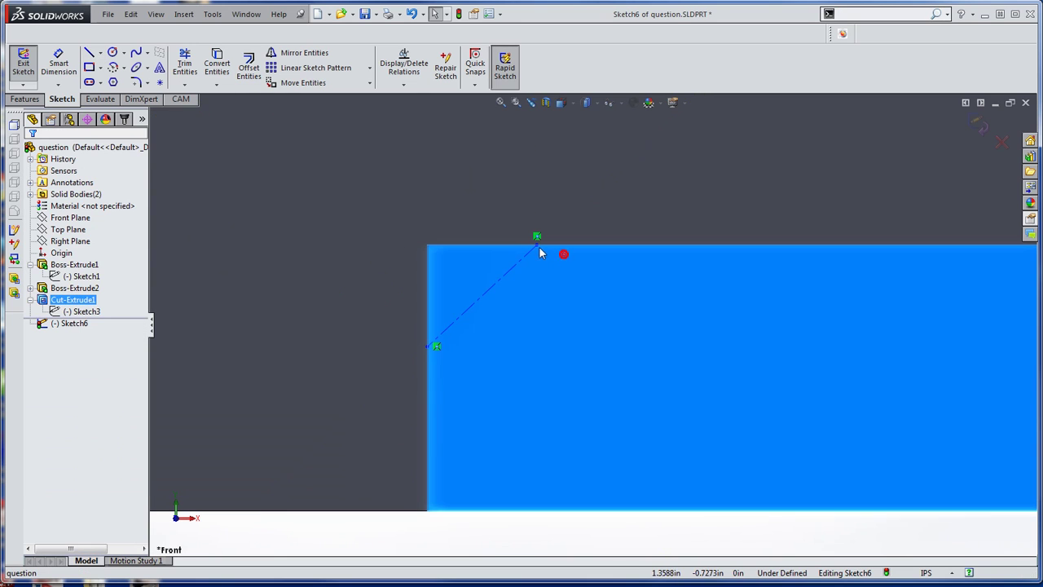
left_click(438, 348)
key("s")
left_click(569, 360)
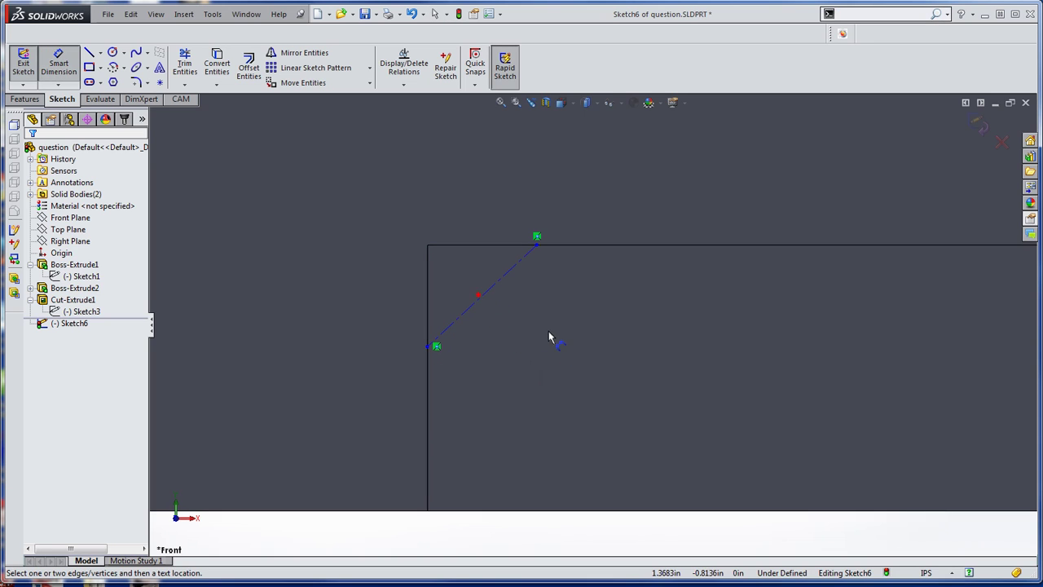
left_click(475, 307)
left_click(537, 342)
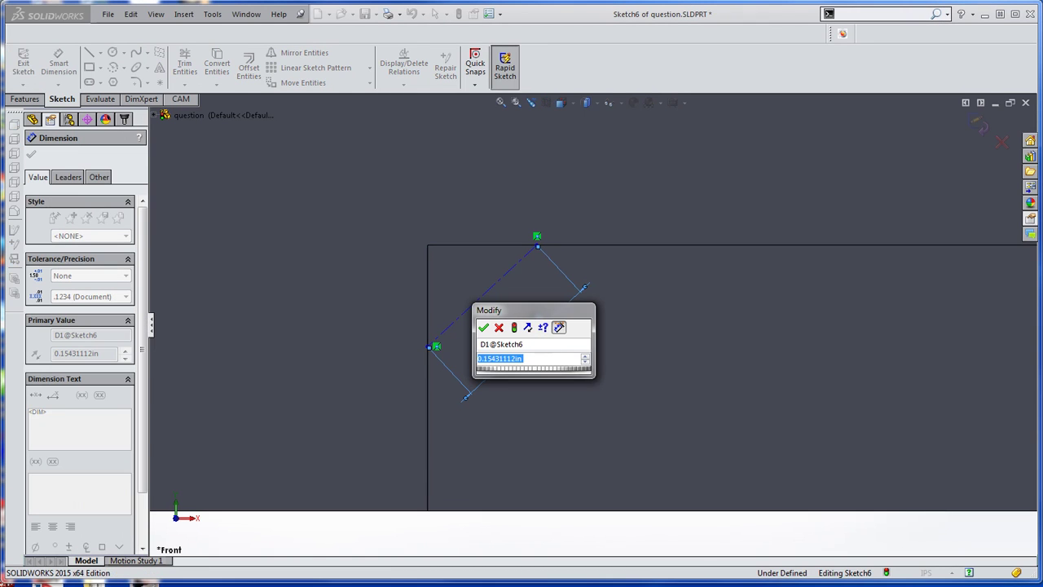
type(".19")
key("Return")
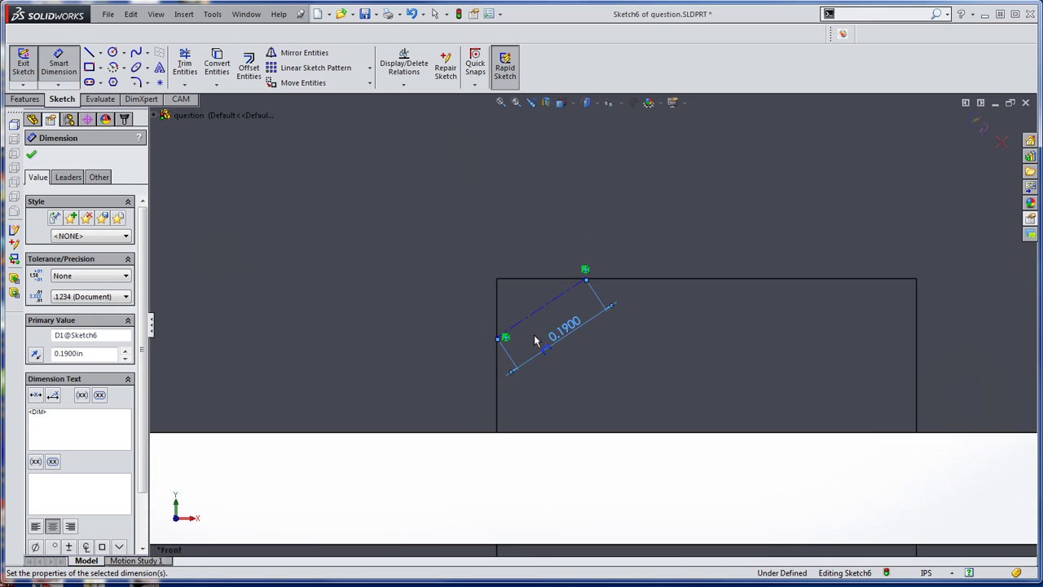
scroll(571, 342, "down", 3)
middle_click_drag(566, 342, 486, 328, "ctrl")
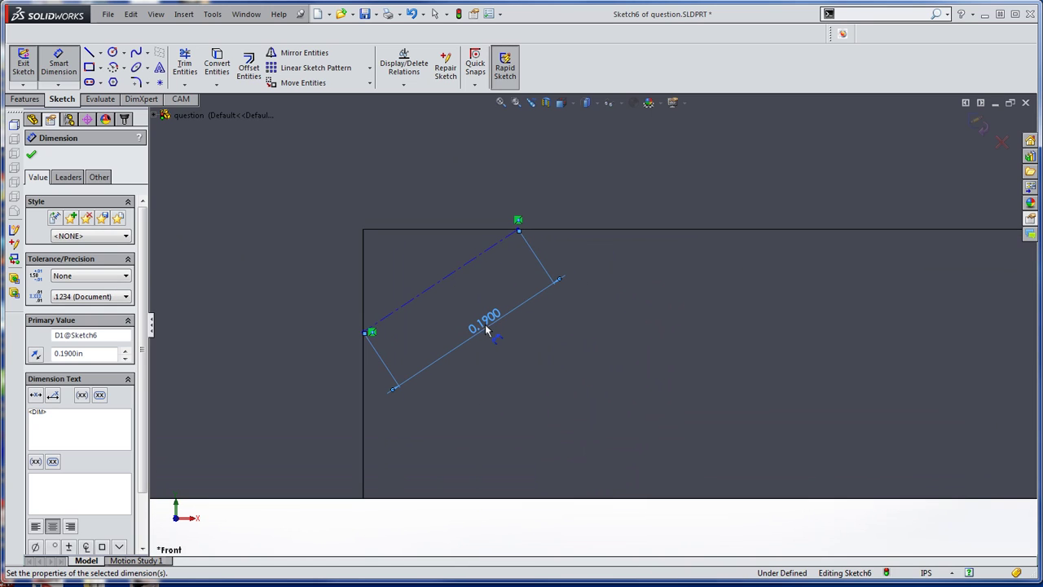
Step: Dimension the horizontal distance from the notch's left side edge to the centerline's upper endpoint as 0.135 in
key("s")
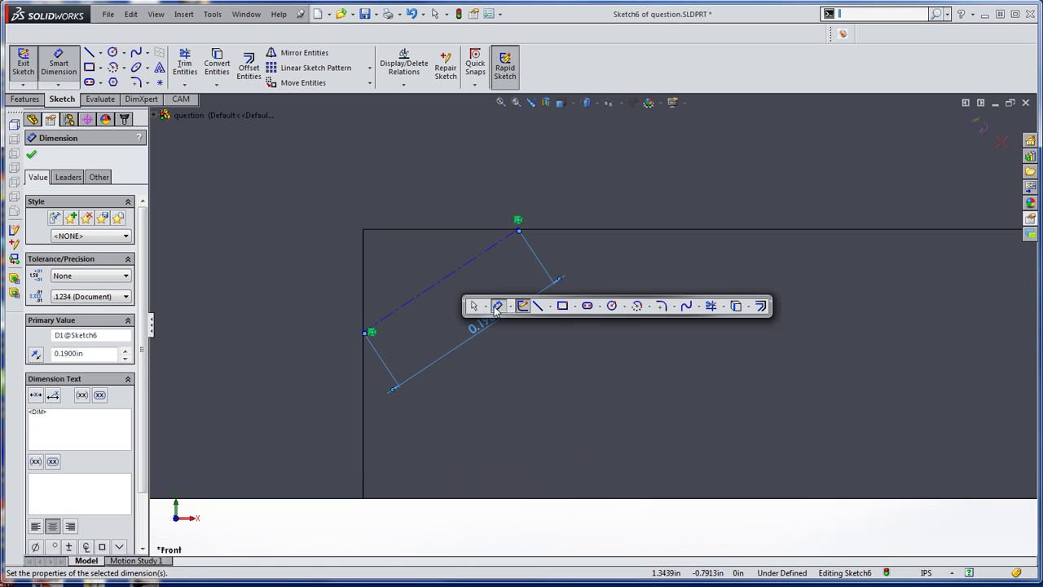
left_click(494, 305)
key("s")
left_click(539, 310)
left_click(364, 265)
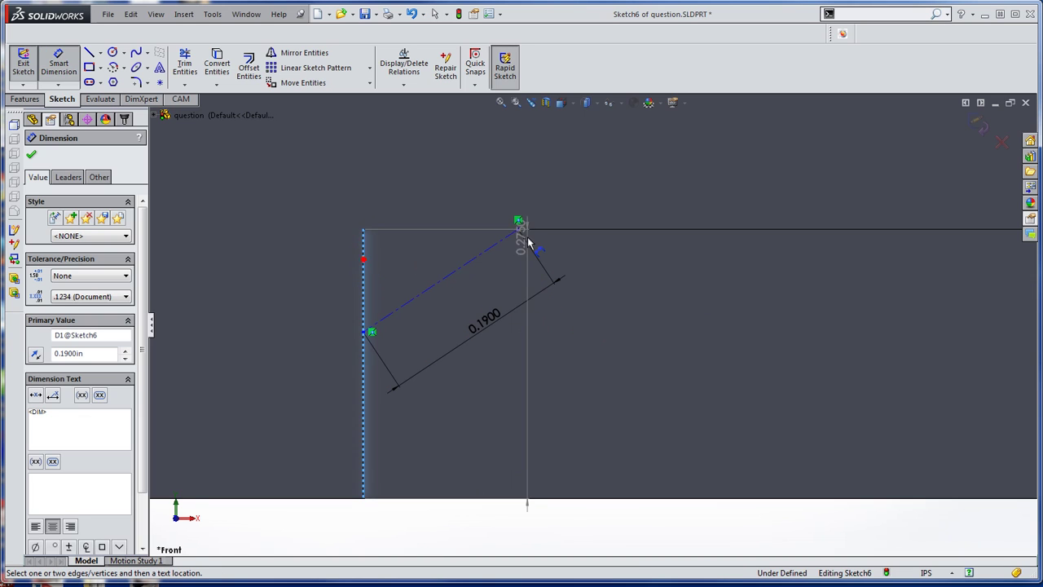
left_click(518, 229)
left_click(444, 210)
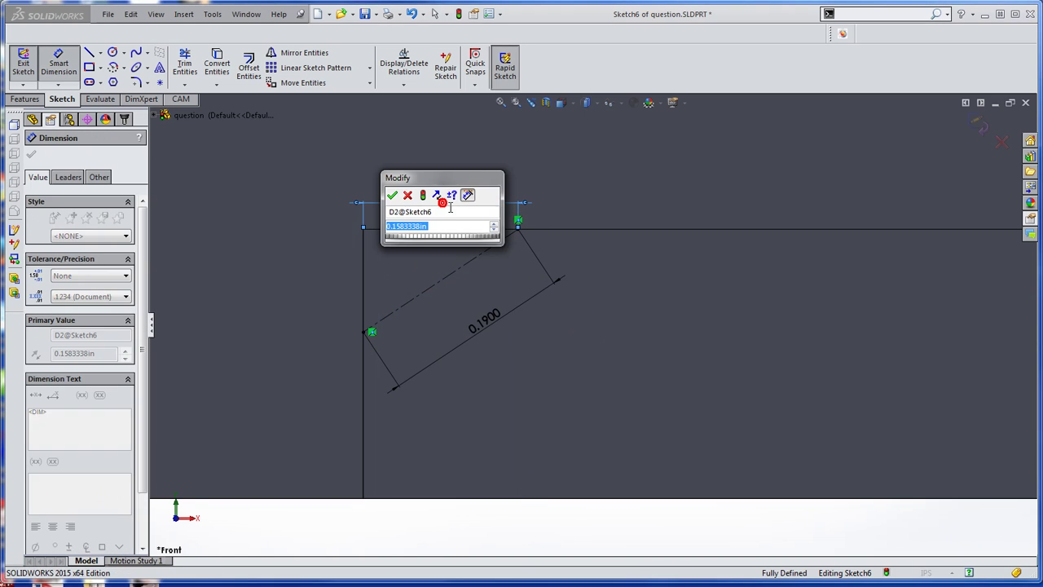
key("BackSpace")
type(".135")
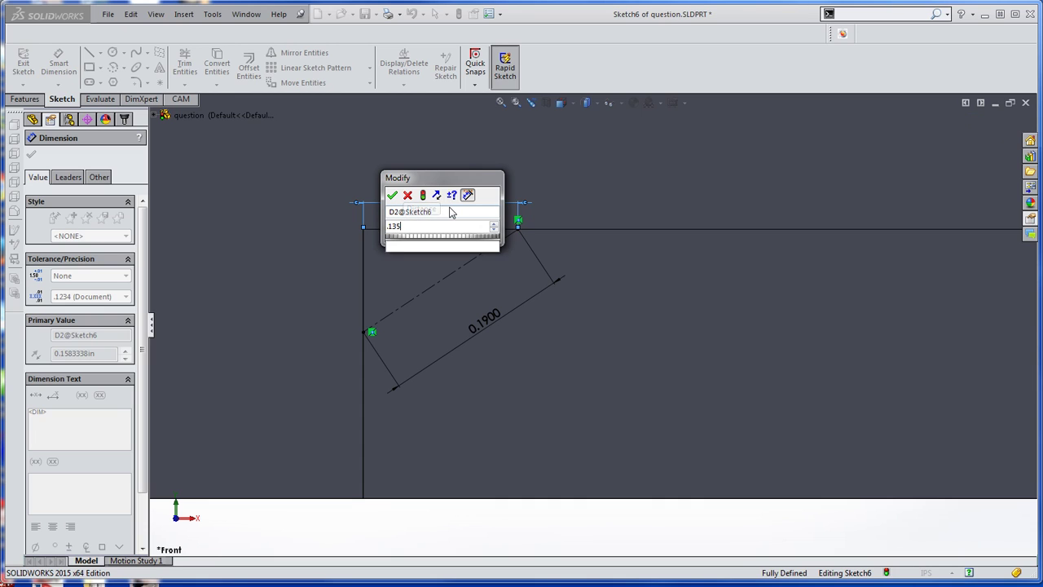
key("Return")
left_click(364, 360)
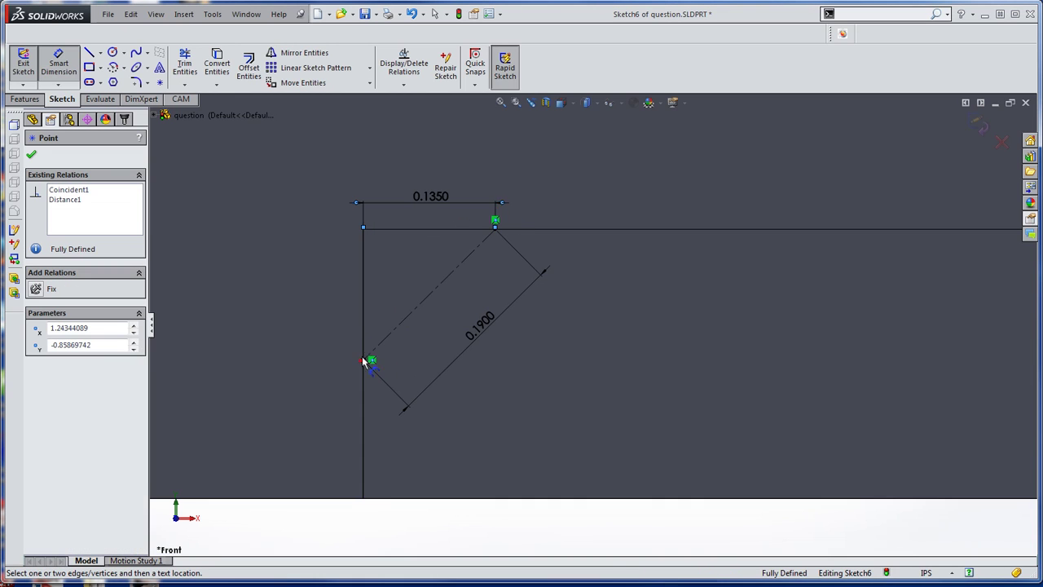
left_click(363, 229, "ctrl")
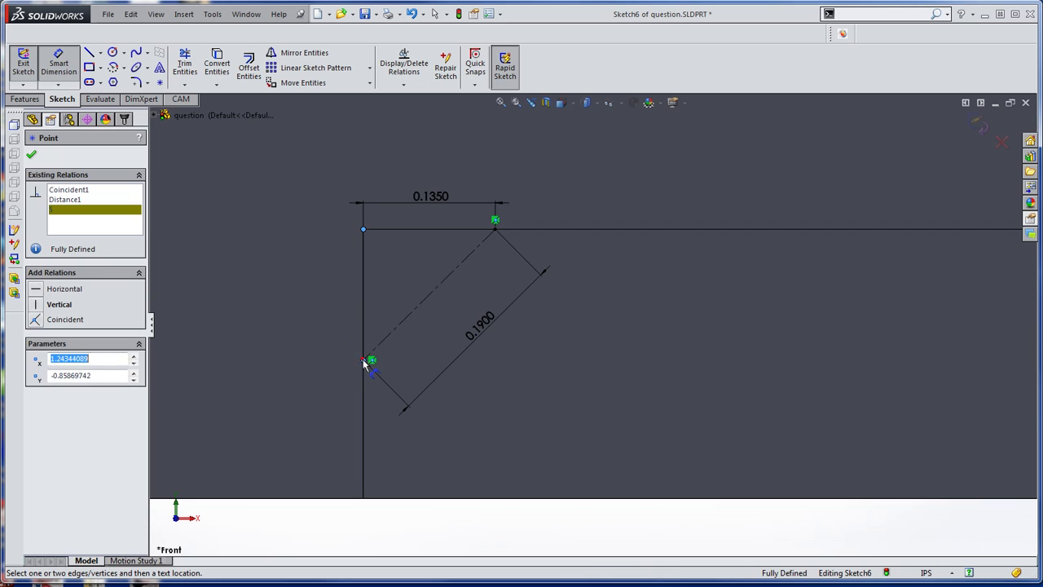
left_click(367, 230)
key("Return")
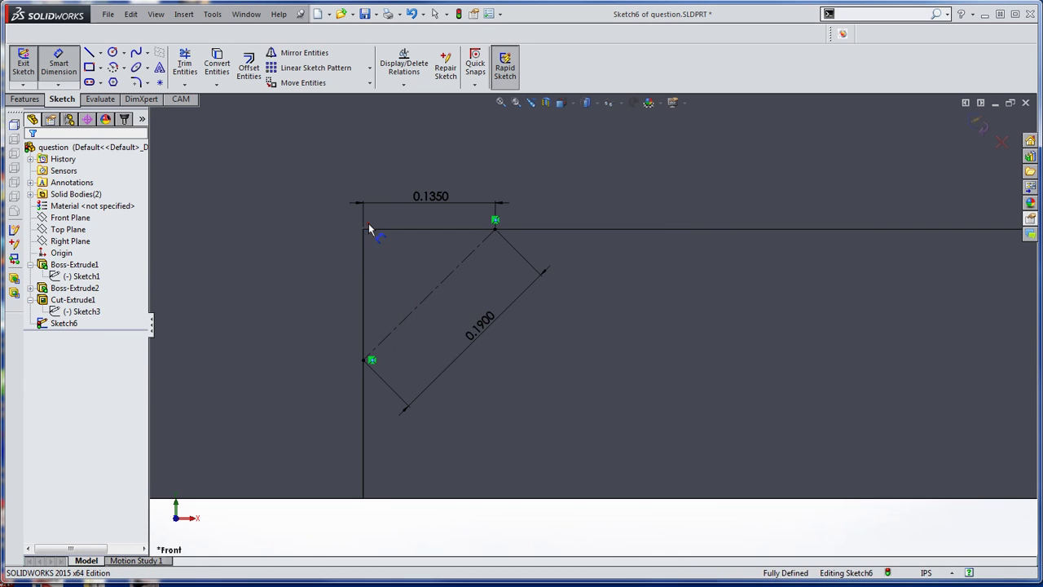
left_click(368, 223)
left_click(363, 360)
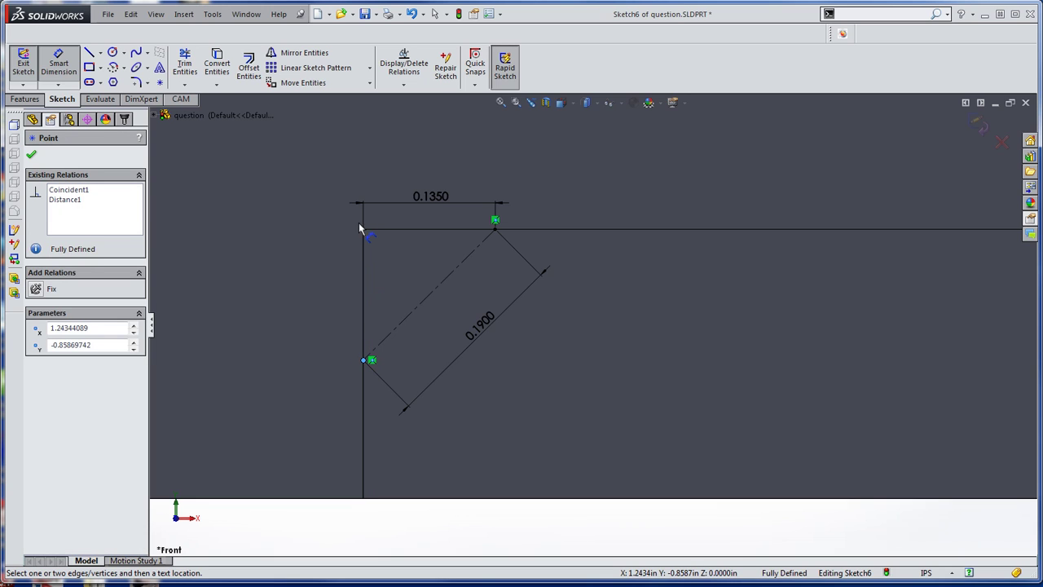
key("s")
left_click(414, 250)
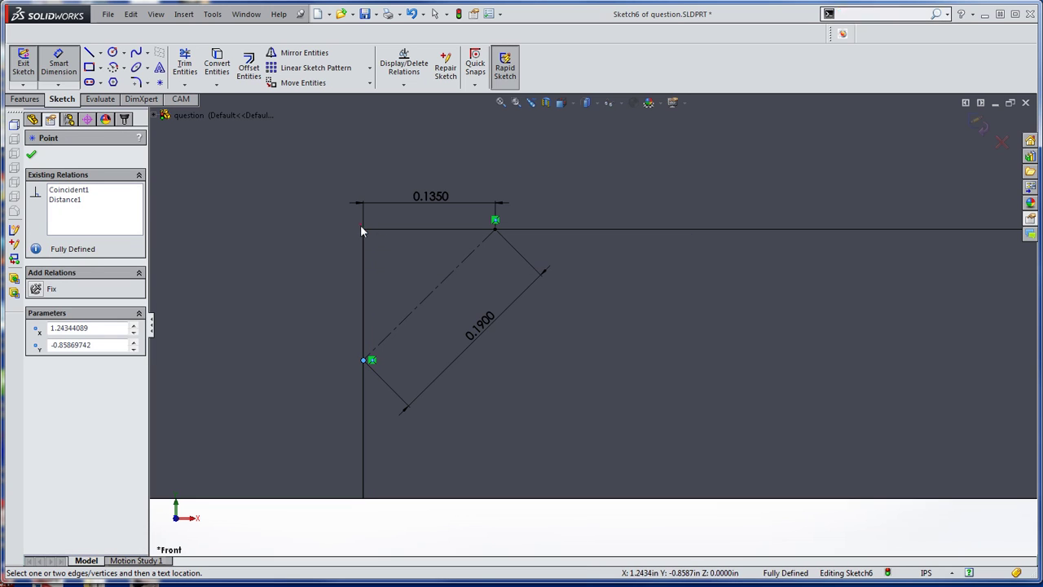
key("Return")
Step: Add a driven vertical dimension between the notch's inner end edge and the centerline's lower endpoint
left_click(391, 229)
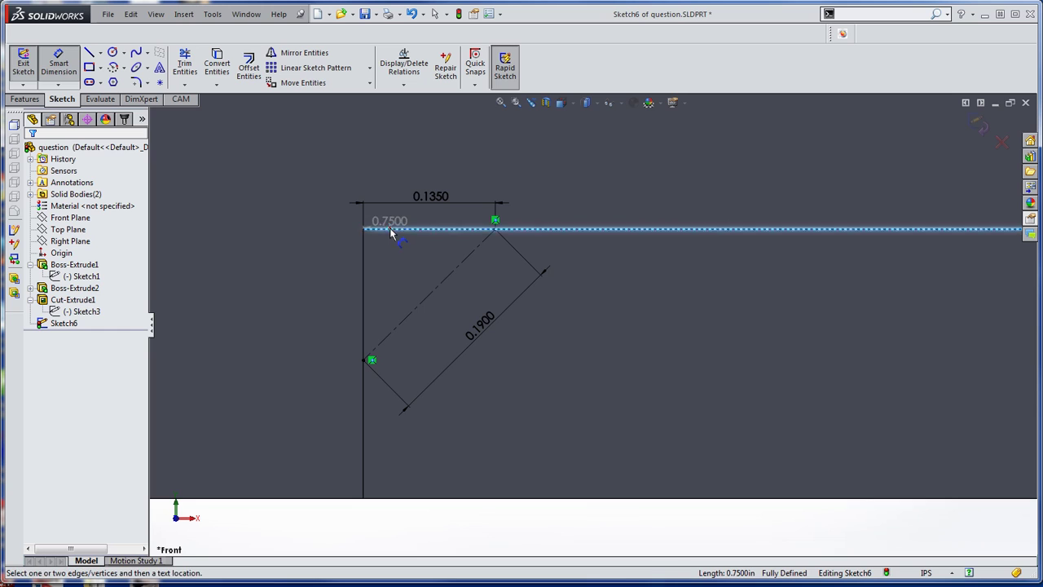
left_click(365, 360)
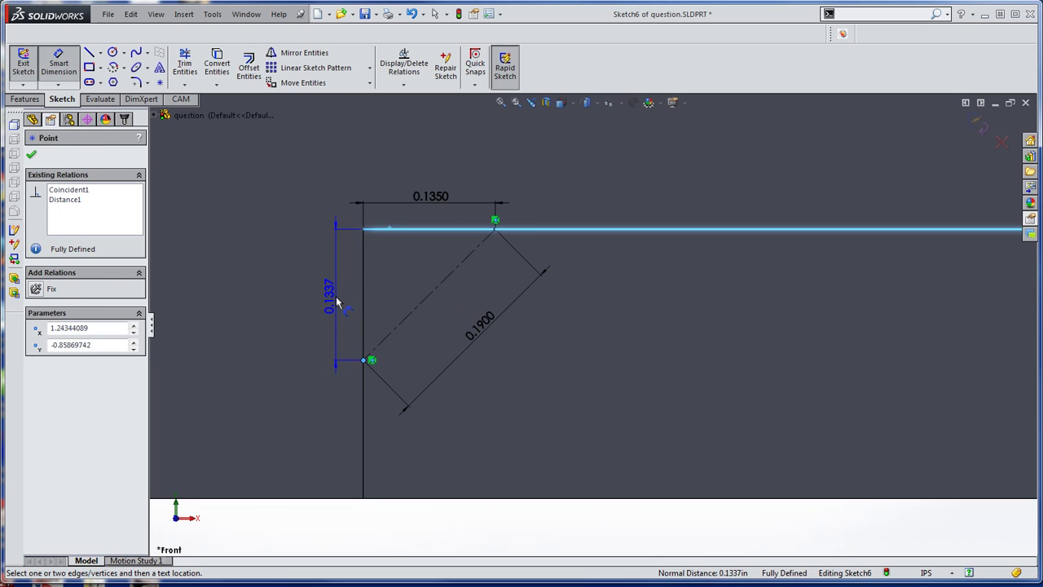
left_click(337, 303)
left_click(598, 315)
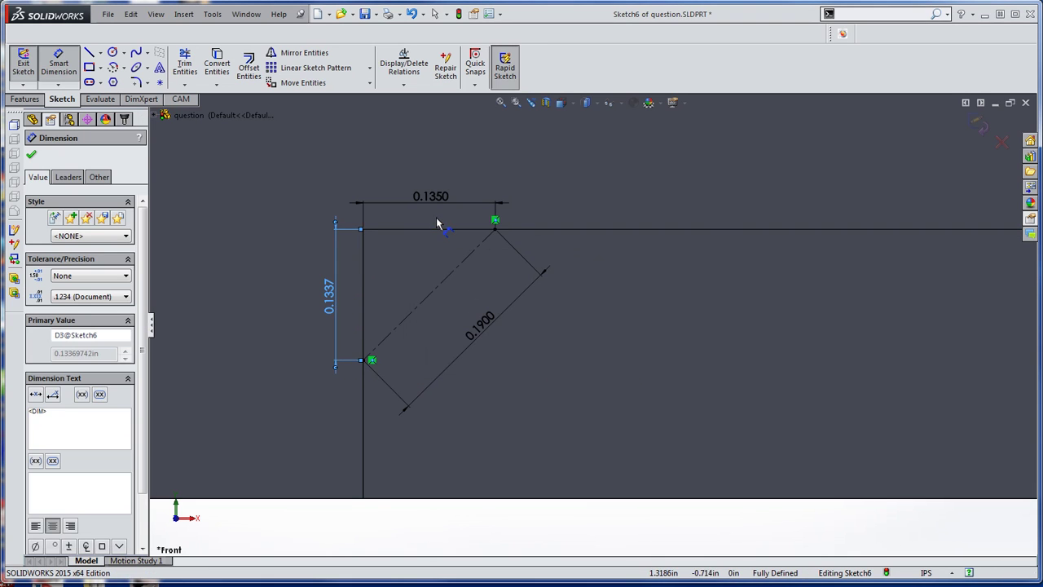
scroll(436, 223, "up", 3)
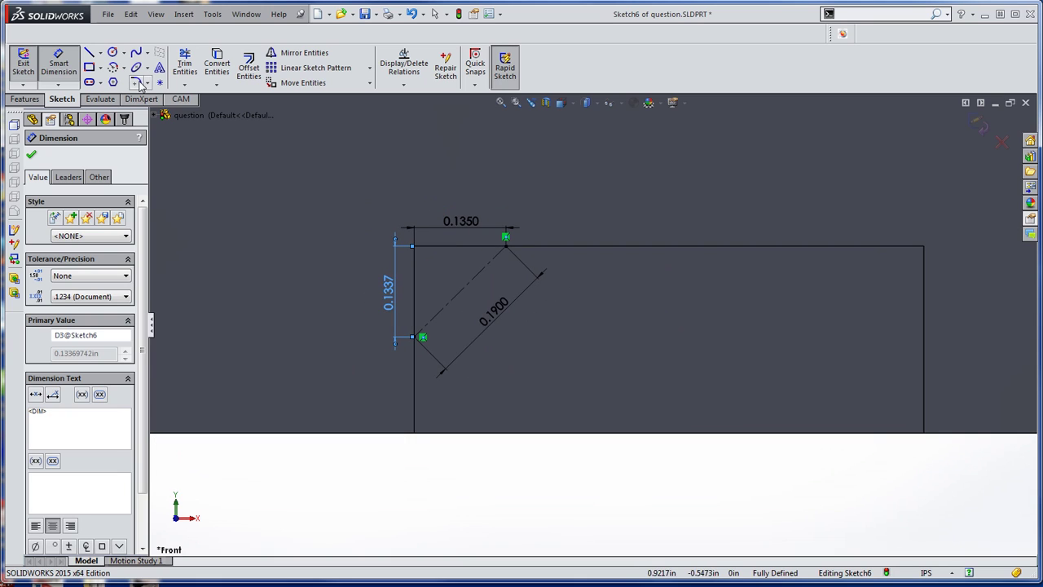
scroll(521, 277, "down", 3)
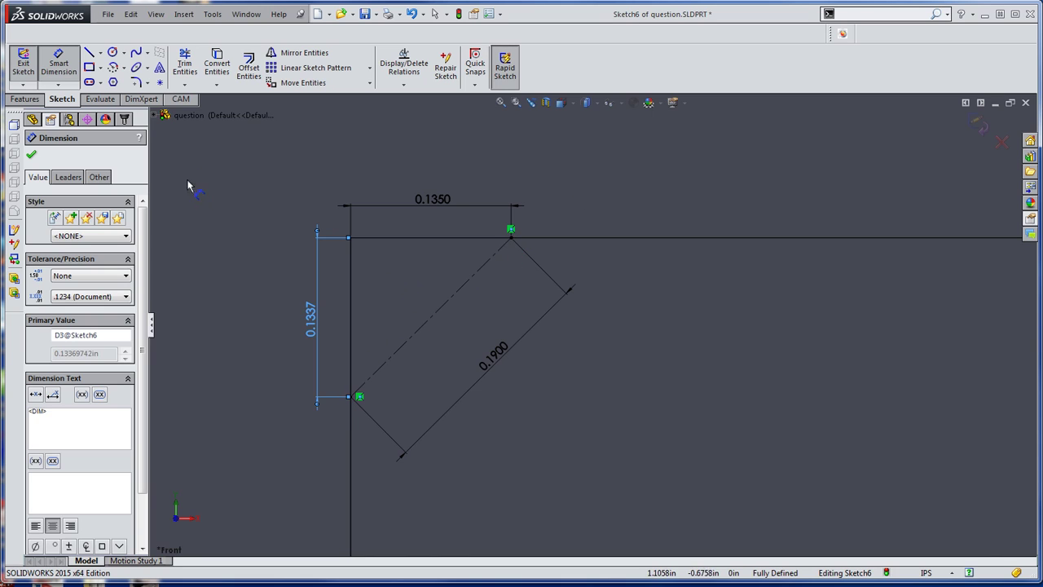
left_click(114, 53)
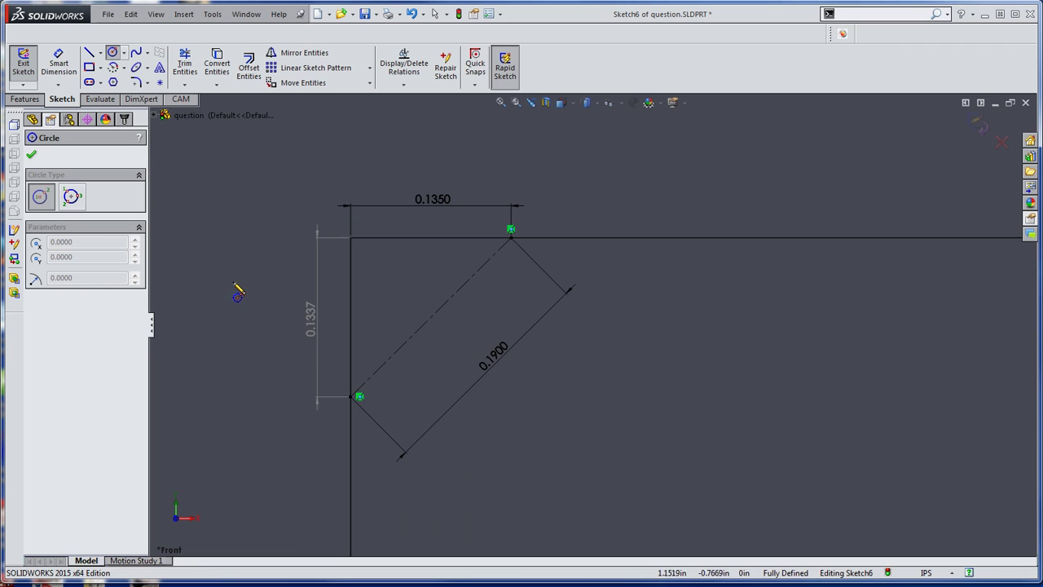
left_click(207, 251)
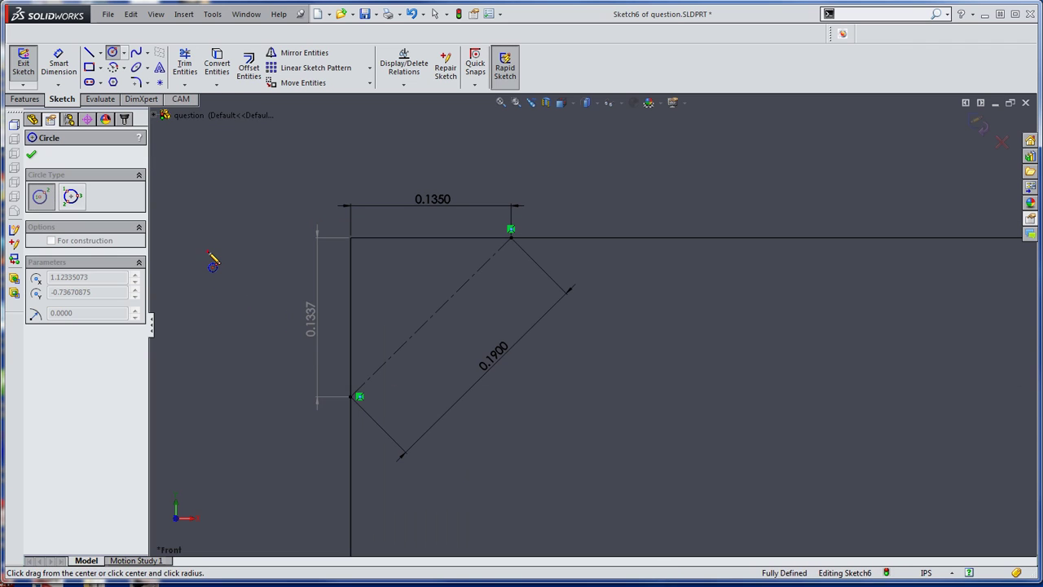
key("Escape")
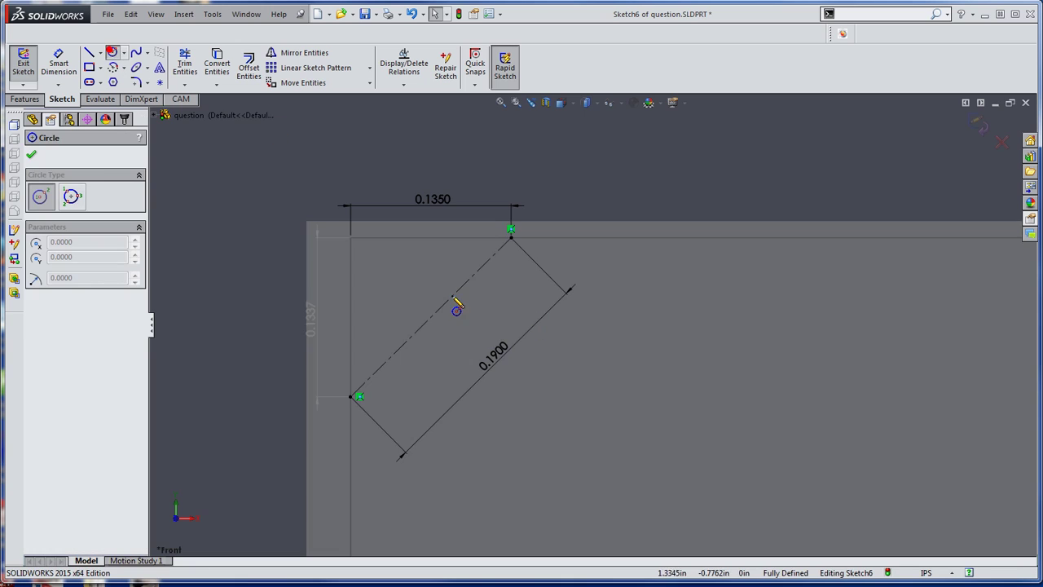
key("Escape")
left_click(64, 323)
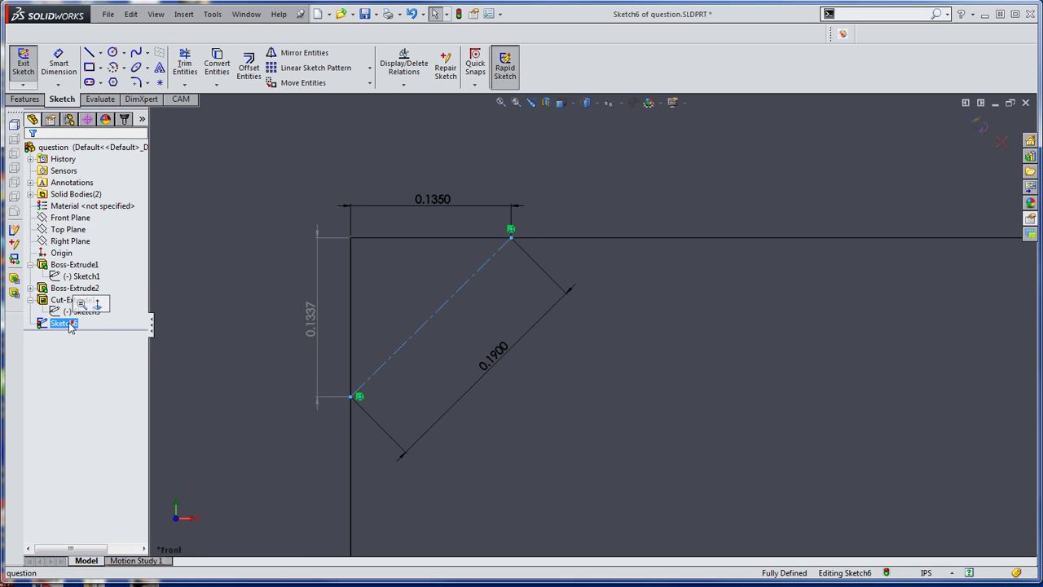
right_click(64, 322)
key("Escape")
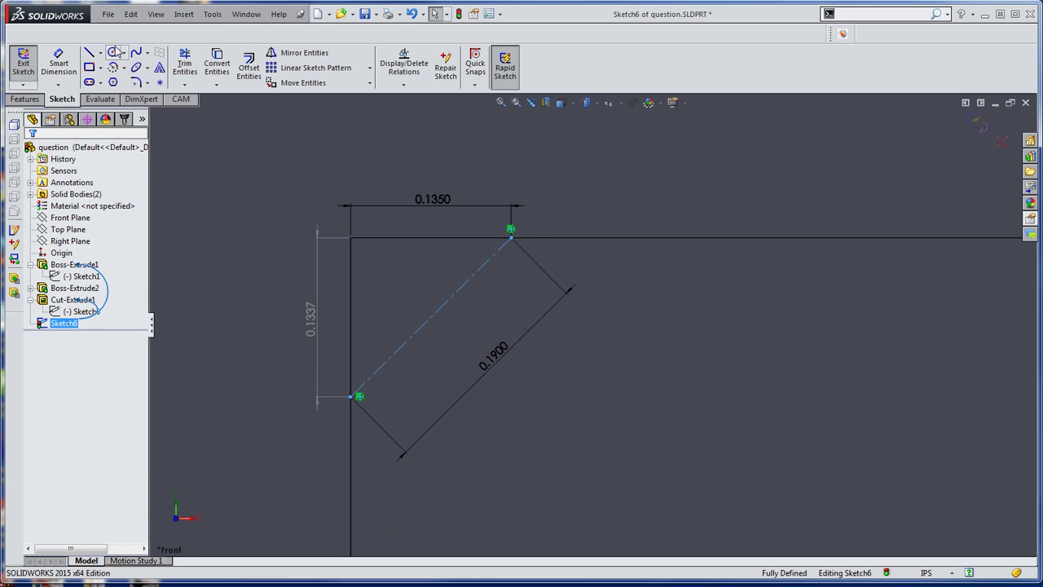
Step: Sketch a circle centred on the diagonal centerline's midpoint, with a radius of about 0.143 in
left_click(112, 52)
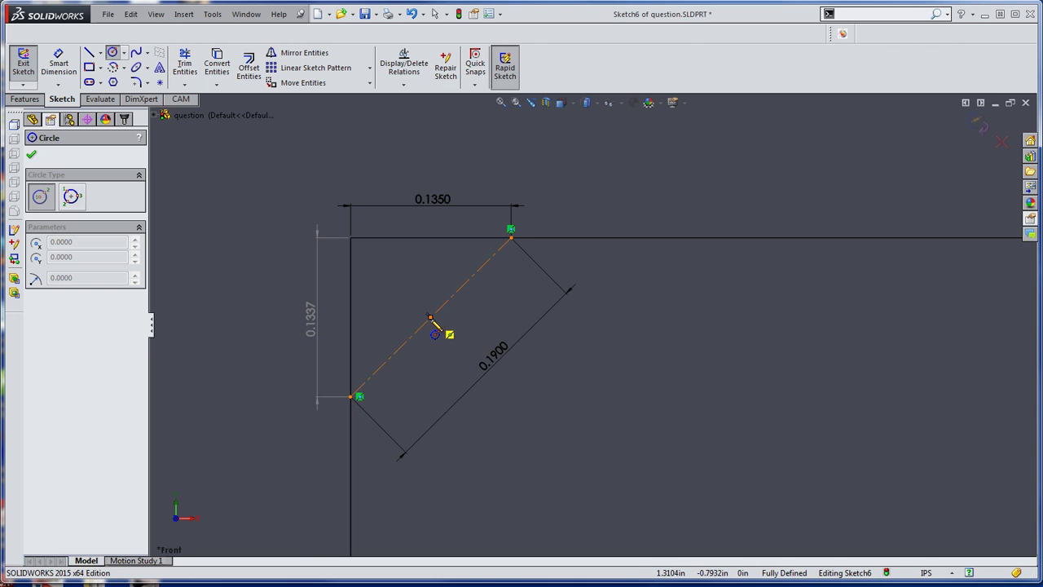
left_click(430, 317)
scroll(358, 240, "up", 2)
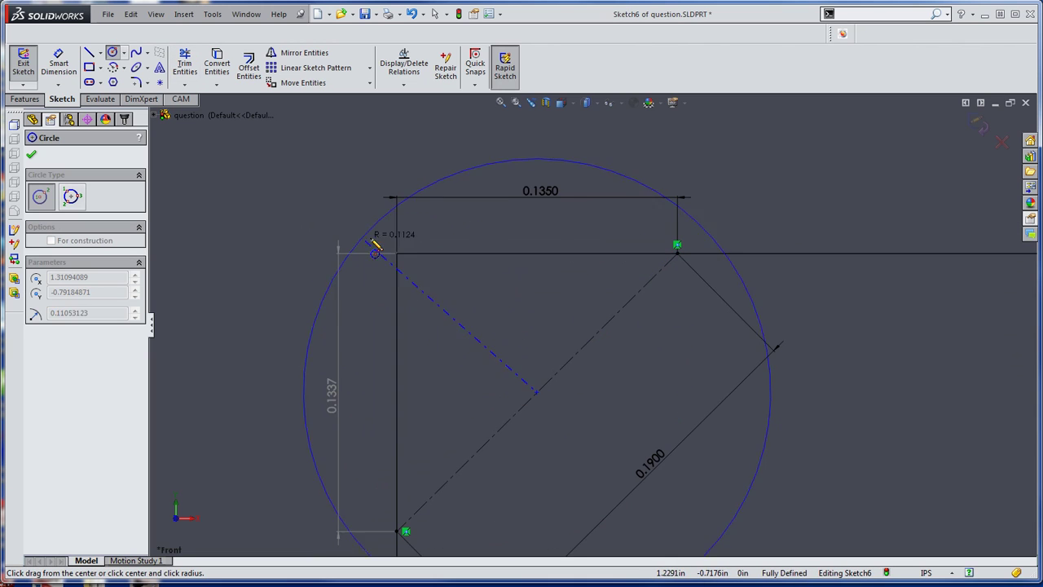
left_click(314, 196)
Step: Dimension the circle's diameter to 0.191 in
key("s")
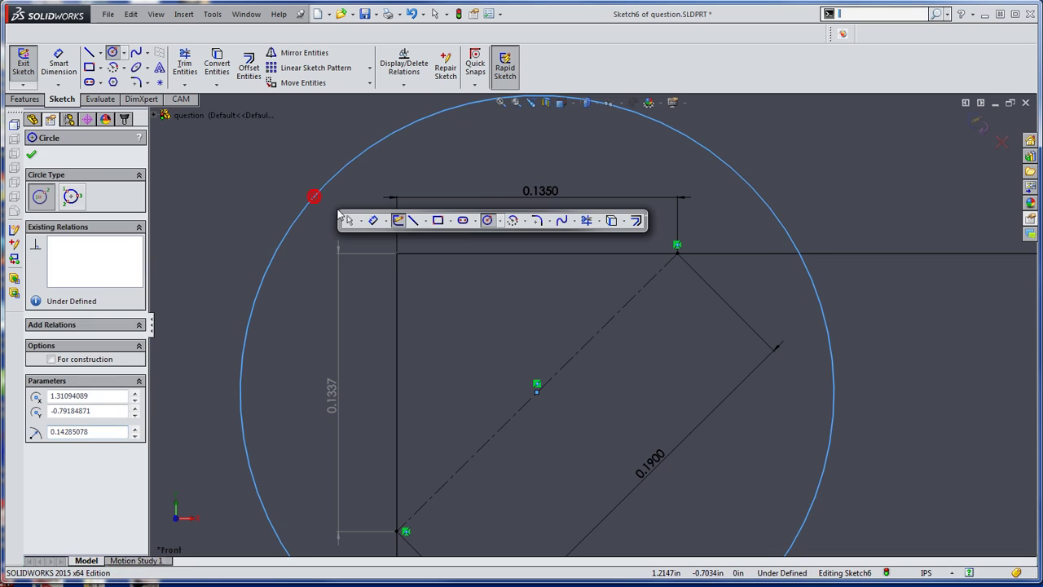
left_click(373, 220)
left_click(317, 205)
left_click(270, 204)
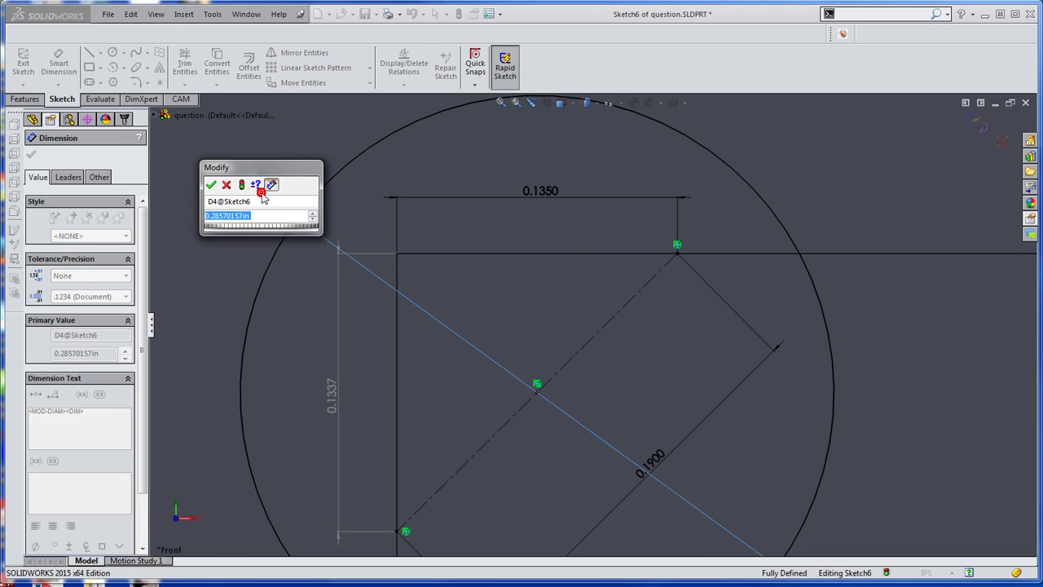
type(".191")
key("Return")
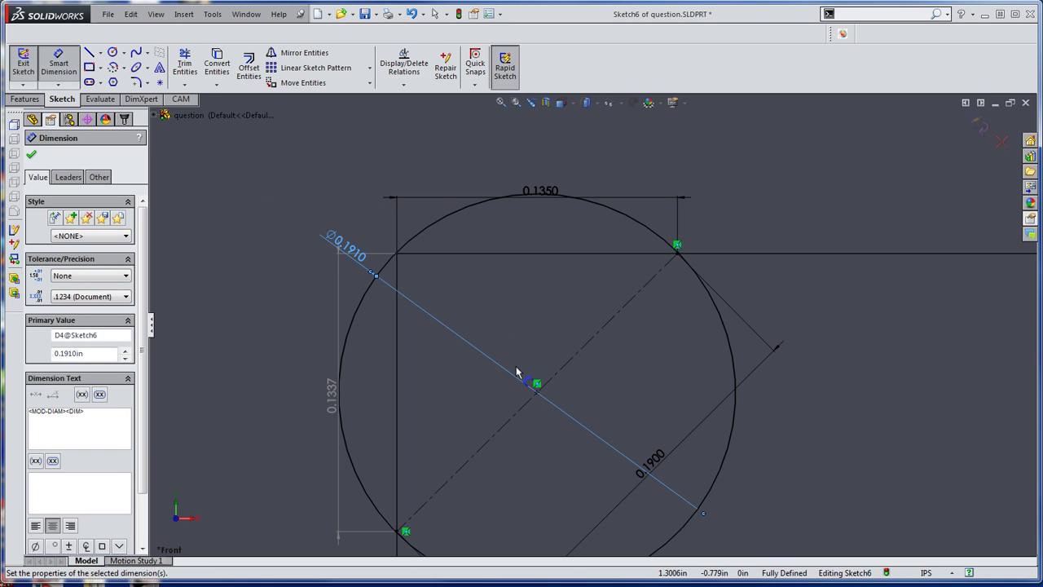
Step: Cut-extrude the circle with the Up To Surface end condition, ending at the upper block's notch floor face
scroll(414, 251, "down", 8)
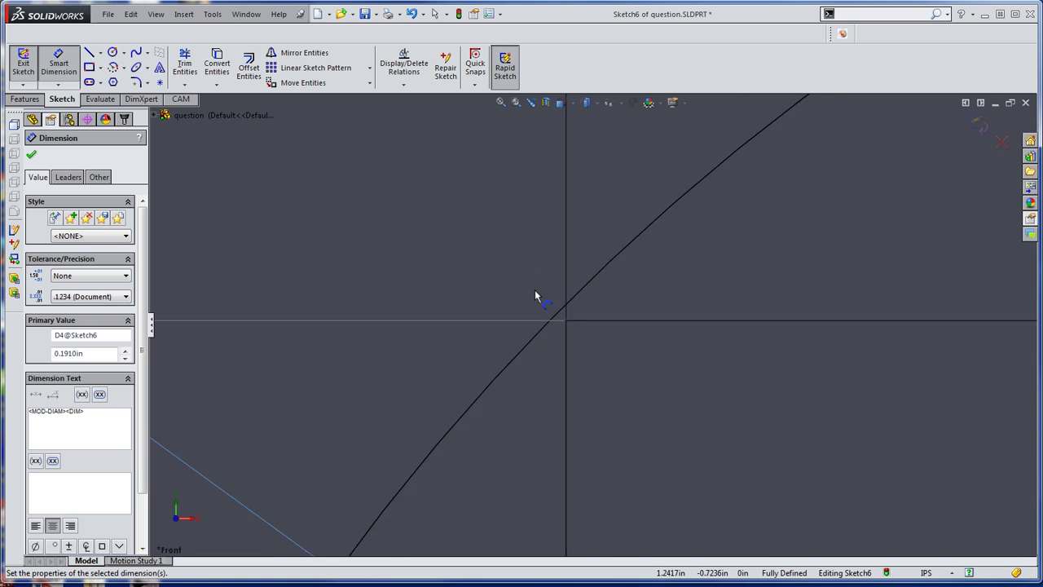
scroll(656, 367, "down", 3)
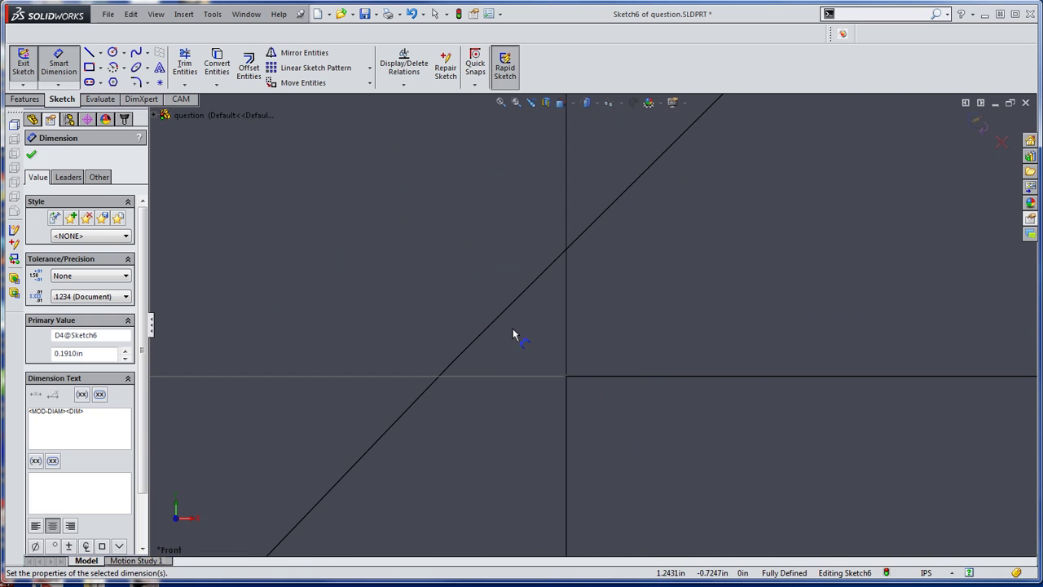
scroll(498, 356, "up", 4)
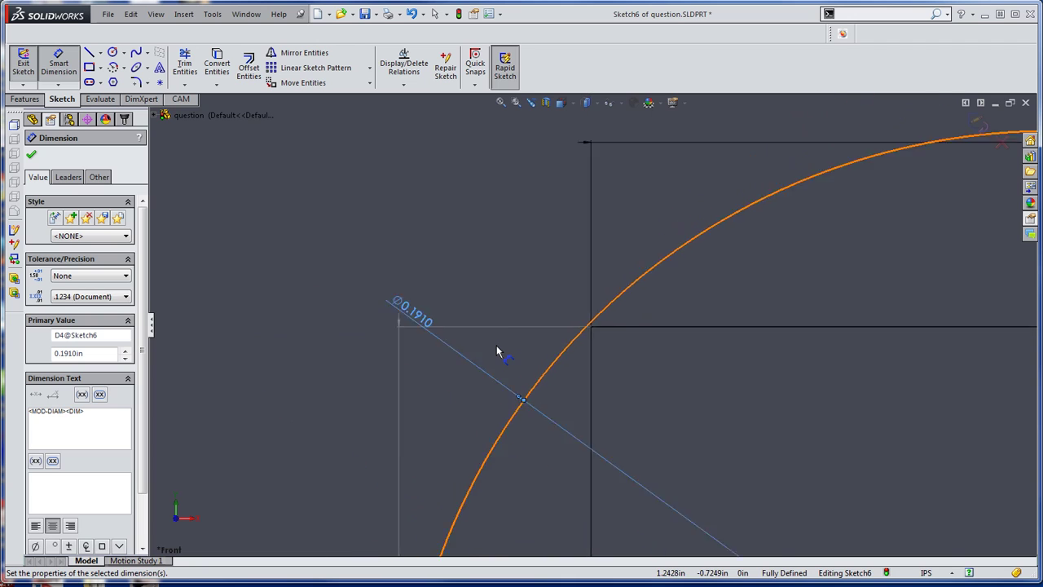
scroll(465, 291, "up", 3)
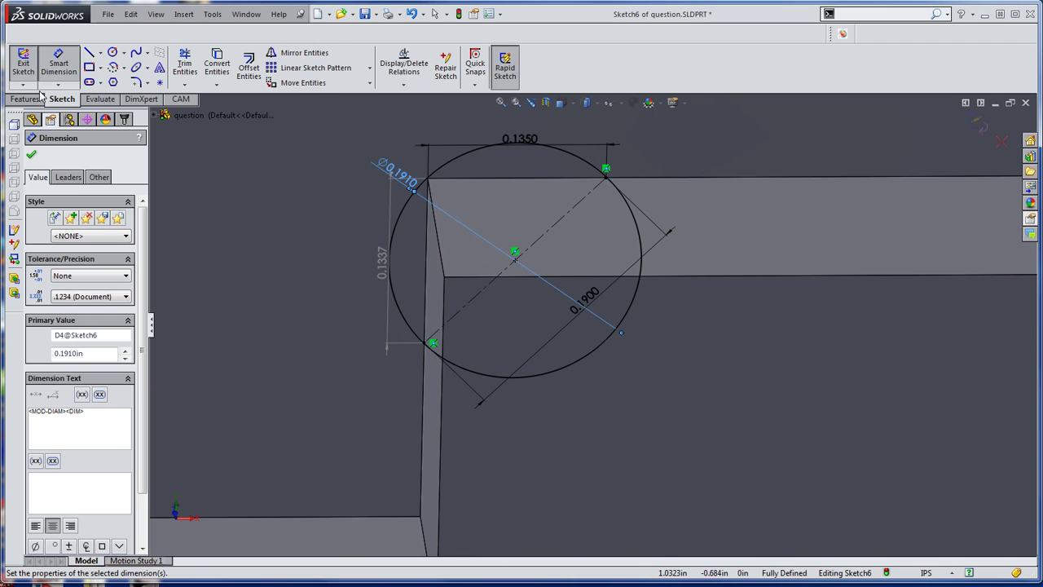
left_click(24, 100)
left_click(201, 65)
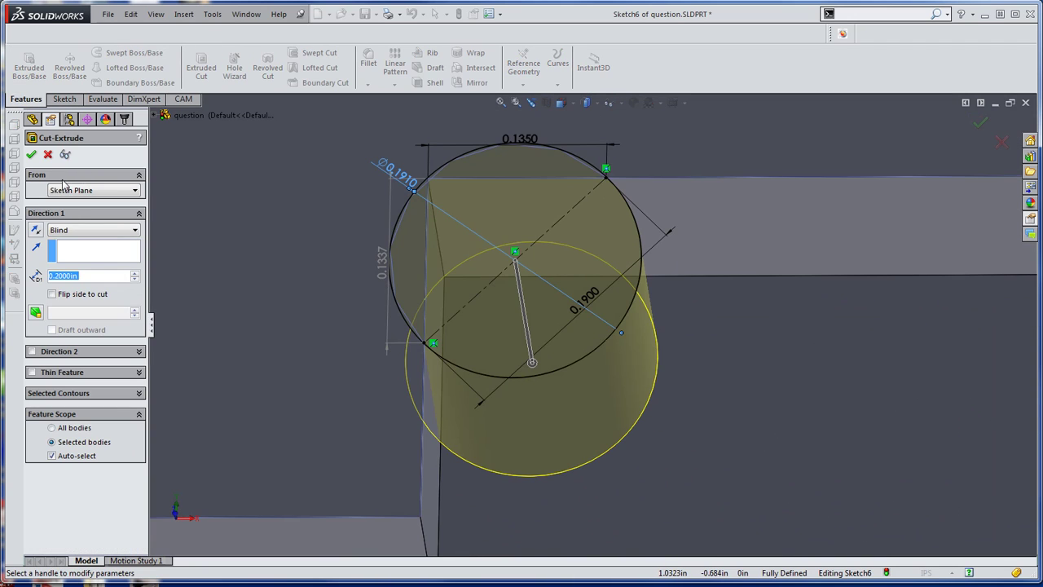
left_click(91, 230)
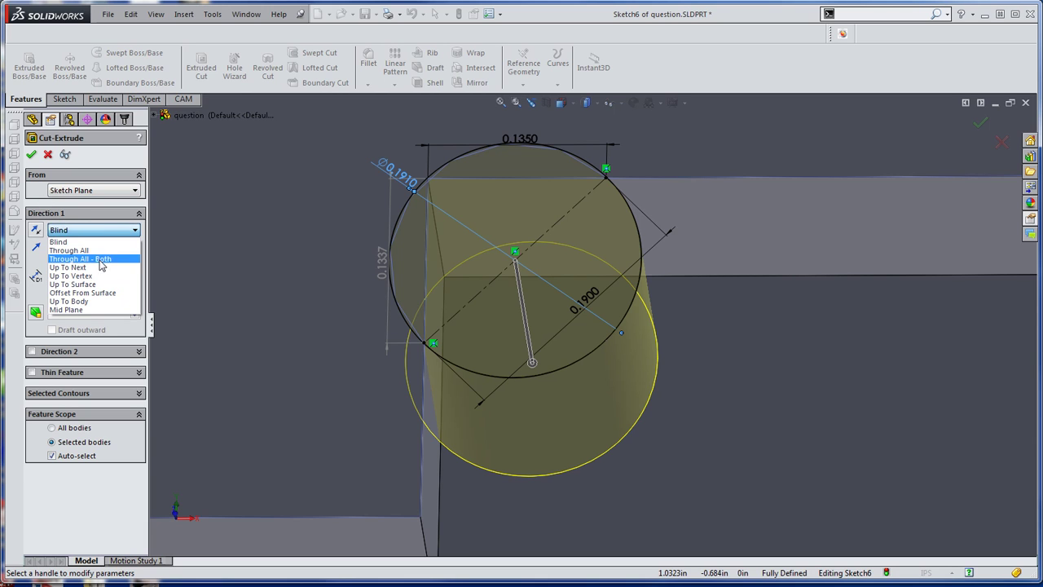
left_click(82, 285)
left_click(806, 437)
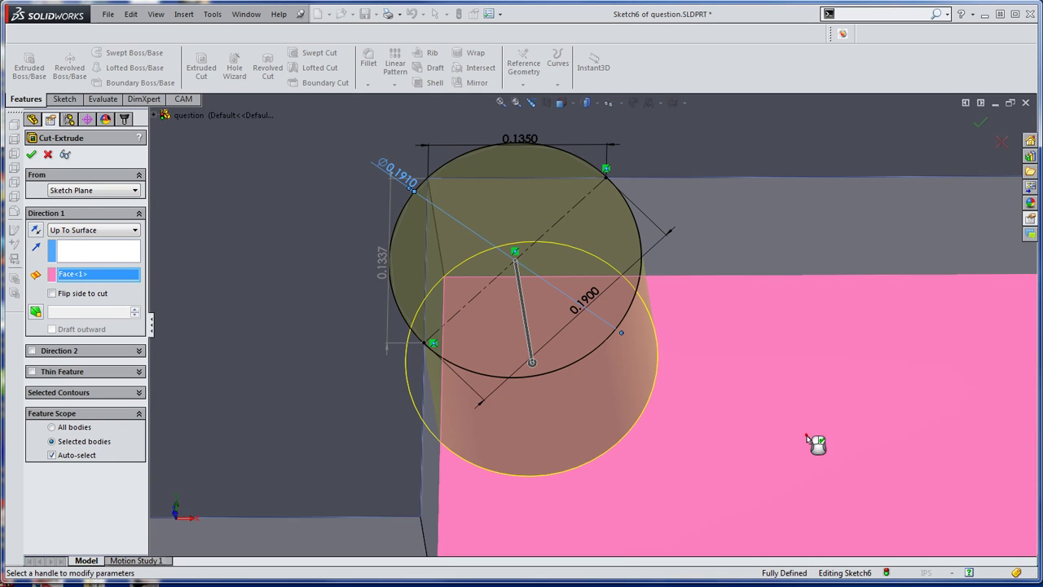
left_click(32, 155)
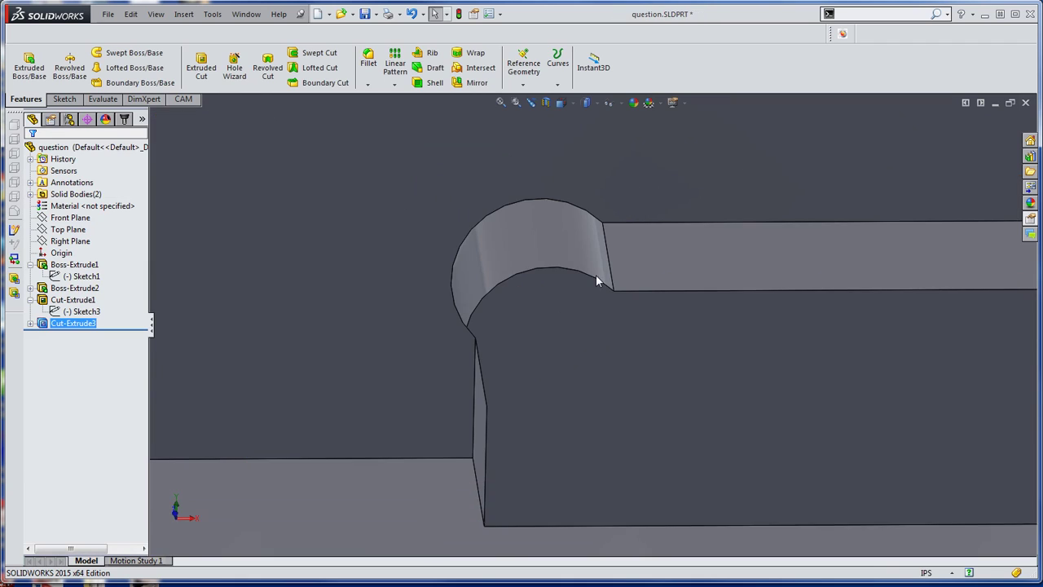
middle_click_drag(422, 257, 412, 279)
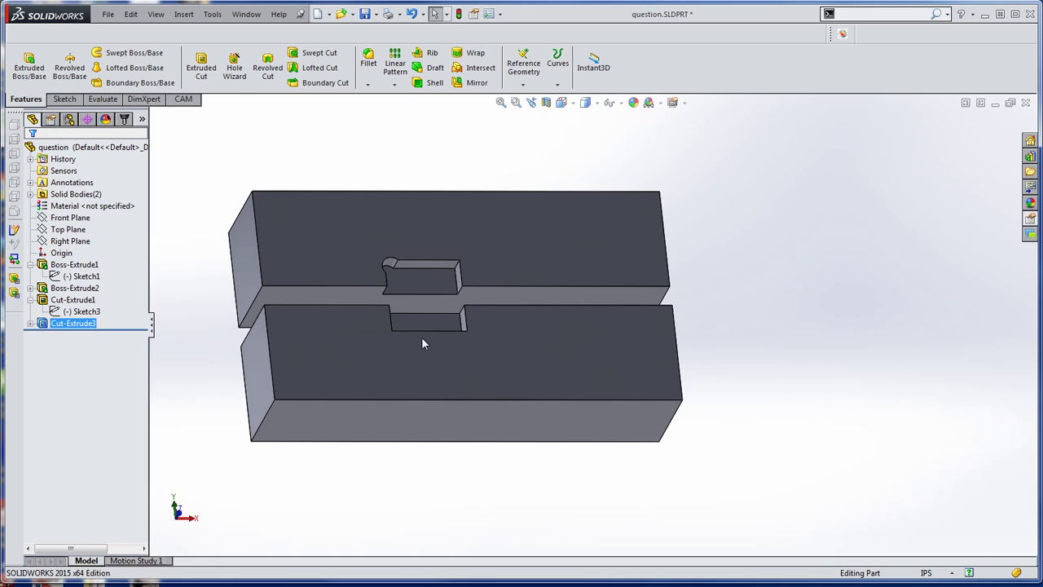